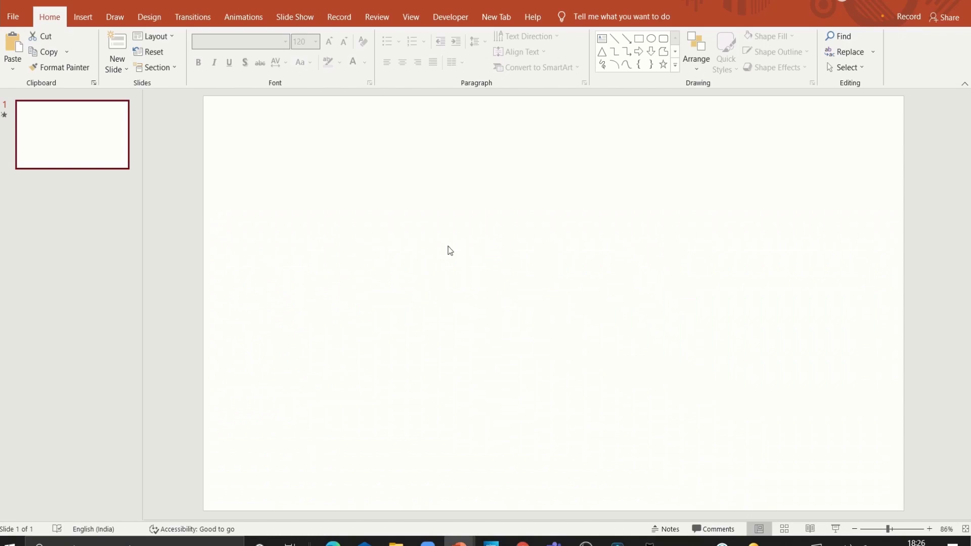
Step: Give the blank slide a solid black background fill
{"action": "right_click", "coordinate": [449, 250]}
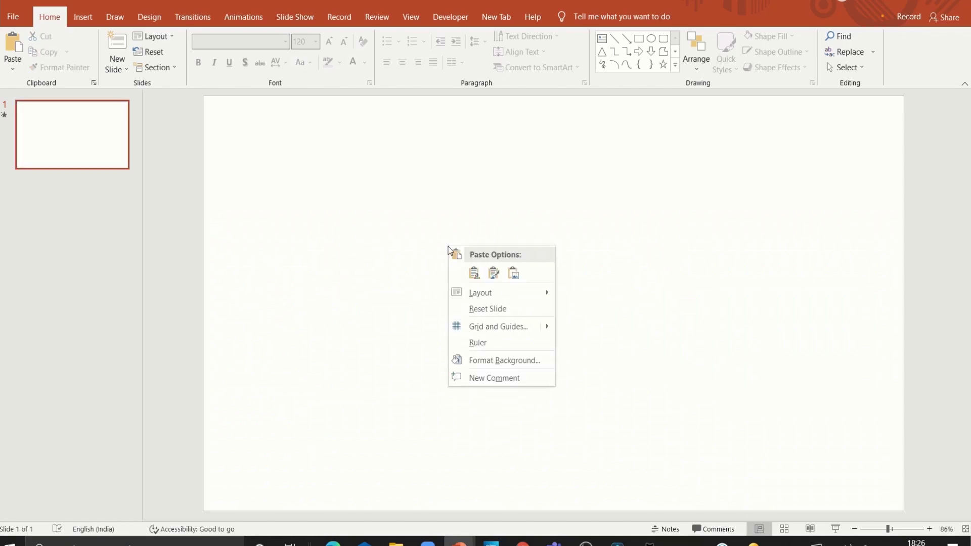
{"action": "left_click", "coordinate": [474, 358]}
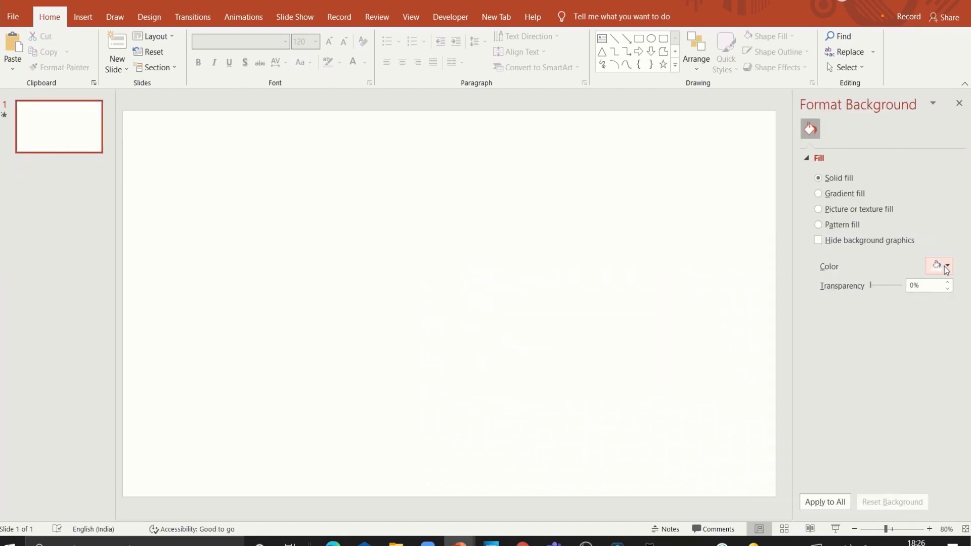
{"action": "left_click", "coordinate": [945, 268]}
{"action": "left_click", "coordinate": [884, 310]}
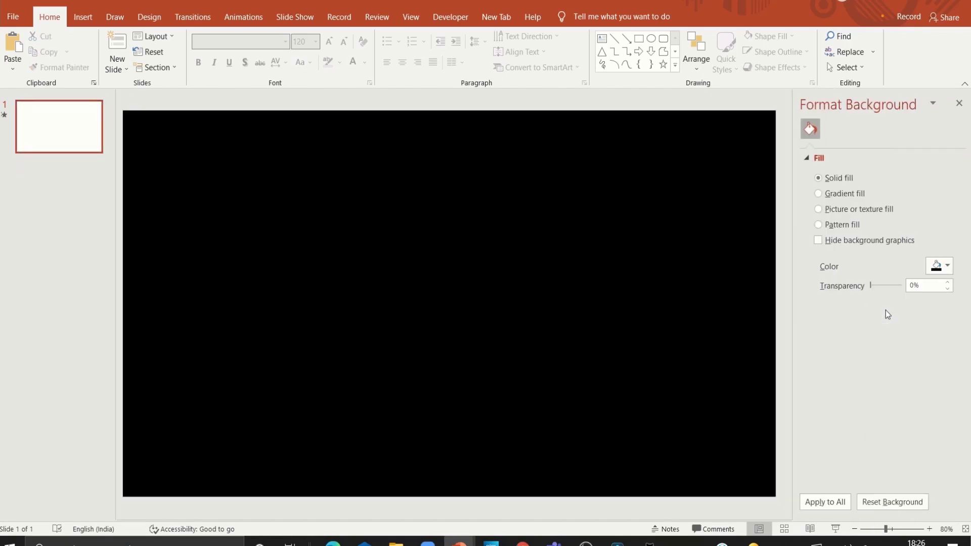
{"action": "left_click", "coordinate": [958, 103]}
Step: Add a white 'GLITCH' text box in Open Sans Extrabold 120 pt, widened onto one line and centred
{"action": "left_click", "coordinate": [602, 38]}
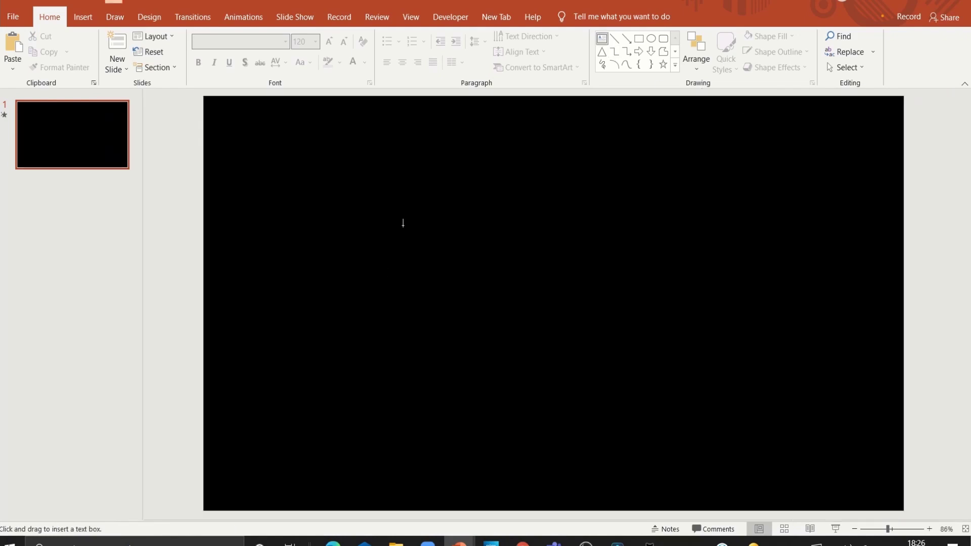
{"action": "left_click_drag", "start_coordinate": [403, 221], "coordinate": [697, 296]}
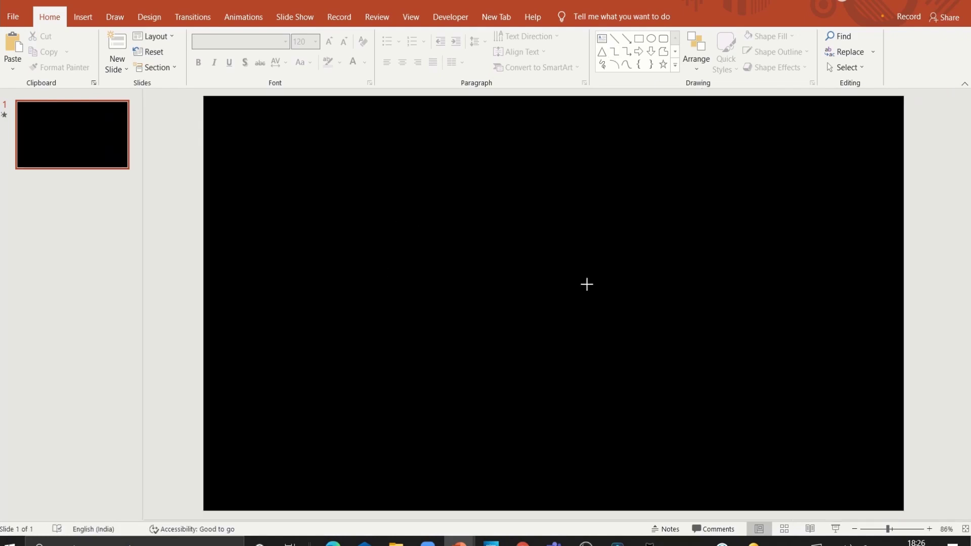
{"action": "left_click", "coordinate": [353, 65]}
{"action": "type", "text": "GLIT"}
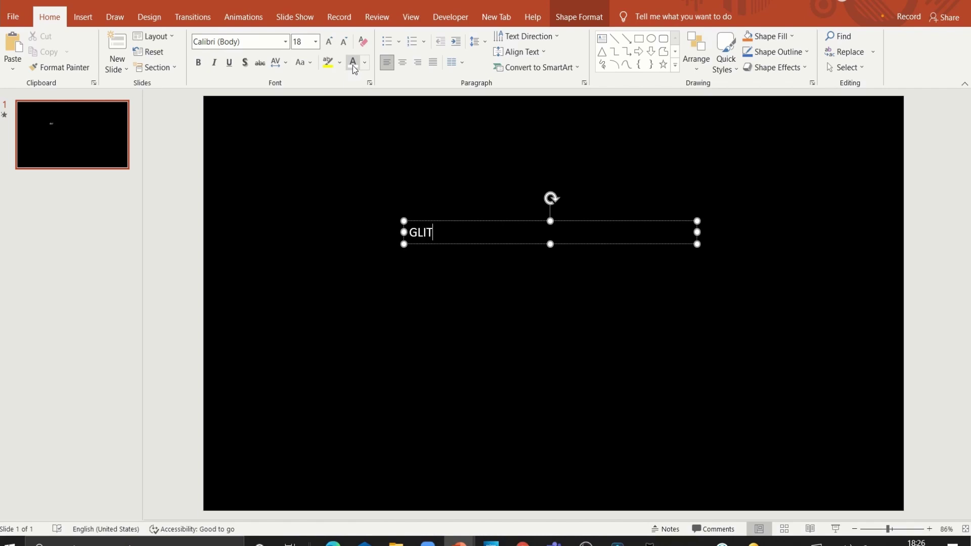
{"action": "type", "text": "CH"}
{"action": "key", "text": "ctrl+a"}
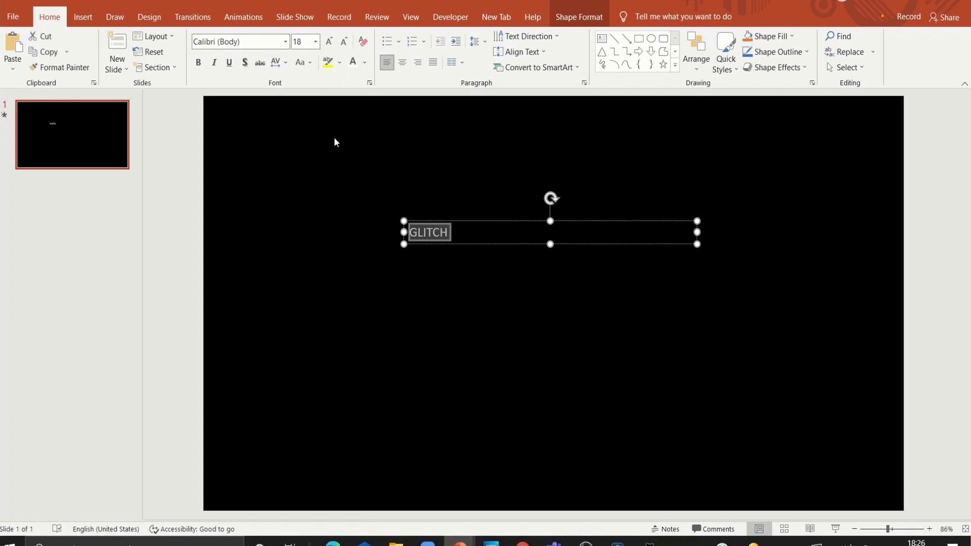
{"action": "left_click", "coordinate": [253, 41]}
{"action": "type", "text": "Open"}
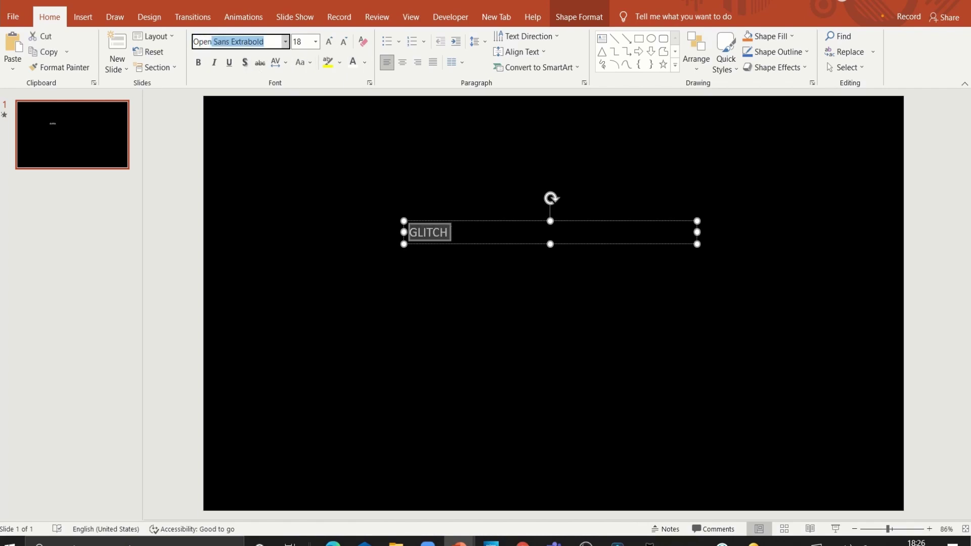
{"action": "key", "text": "Return"}
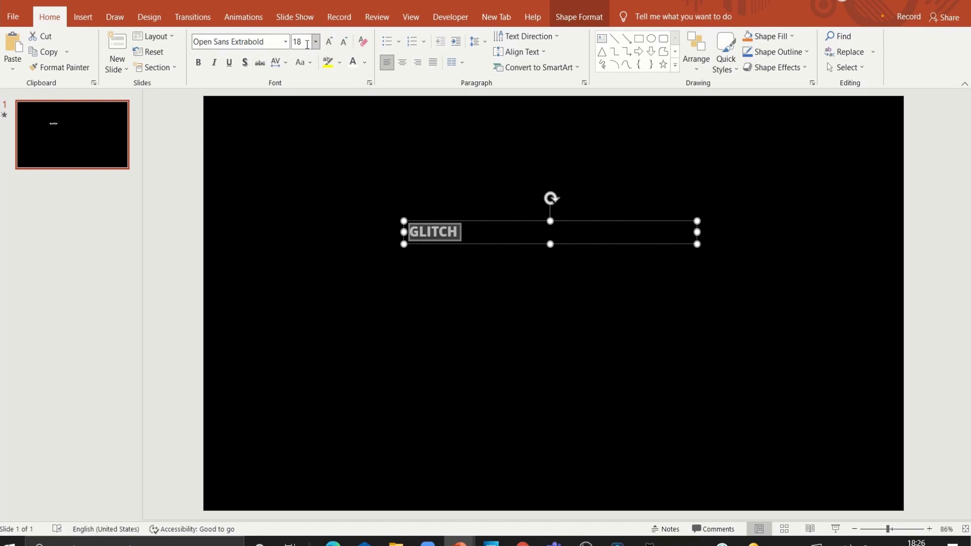
{"action": "type", "text": "120"}
{"action": "key", "text": "Return"}
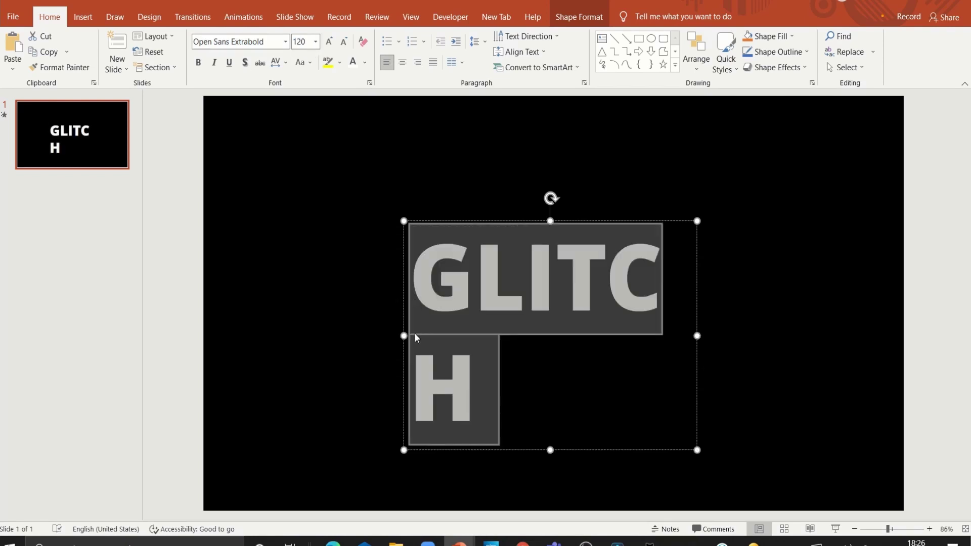
{"action": "left_click_drag", "start_coordinate": [404, 335], "coordinate": [347, 330]}
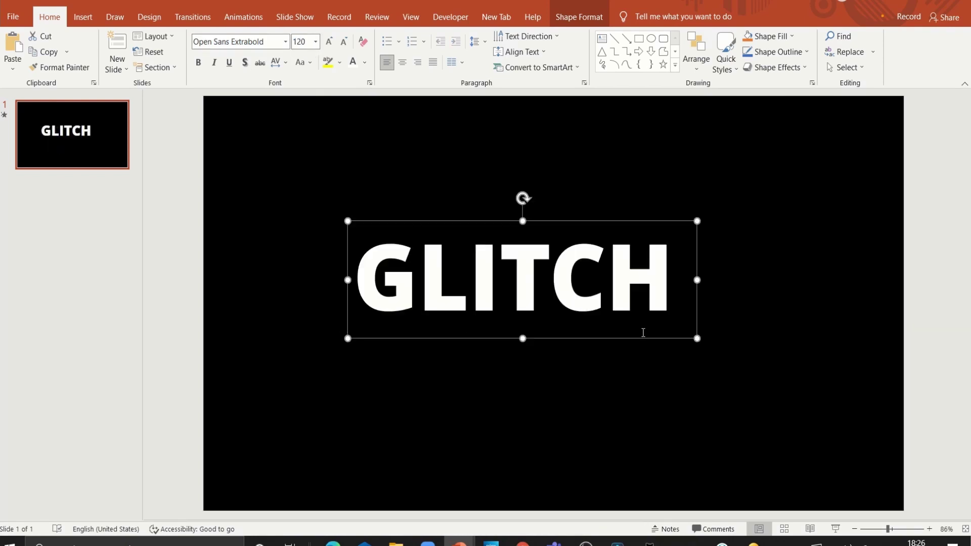
{"action": "mouse_move", "coordinate": [643, 333]}
{"action": "left_mouse_down"}
{"action": "mouse_move", "coordinate": [639, 363]}
{"action": "mouse_move", "coordinate": [667, 361]}
{"action": "left_mouse_up"}
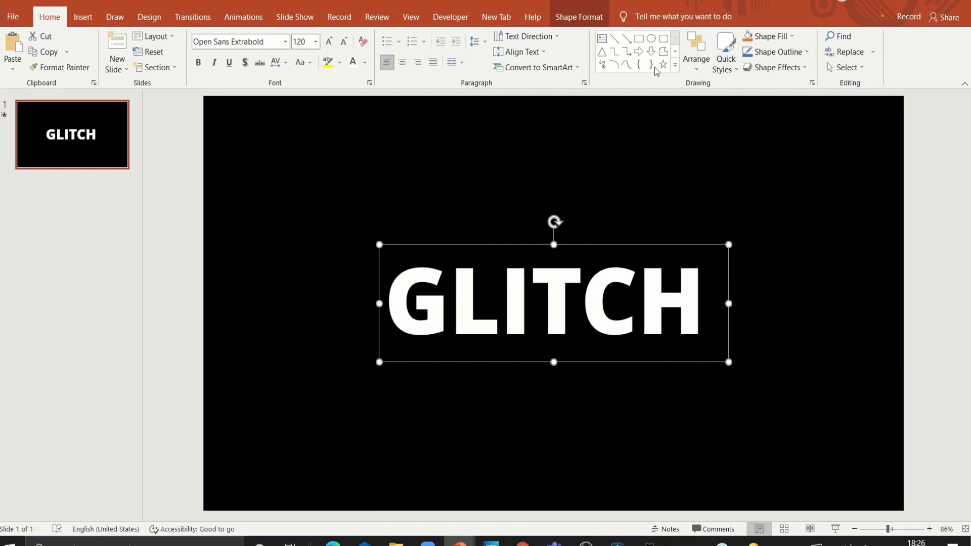
Step: Draw a thin outline-free bar across the middle of GLITCH
{"action": "left_click", "coordinate": [639, 40]}
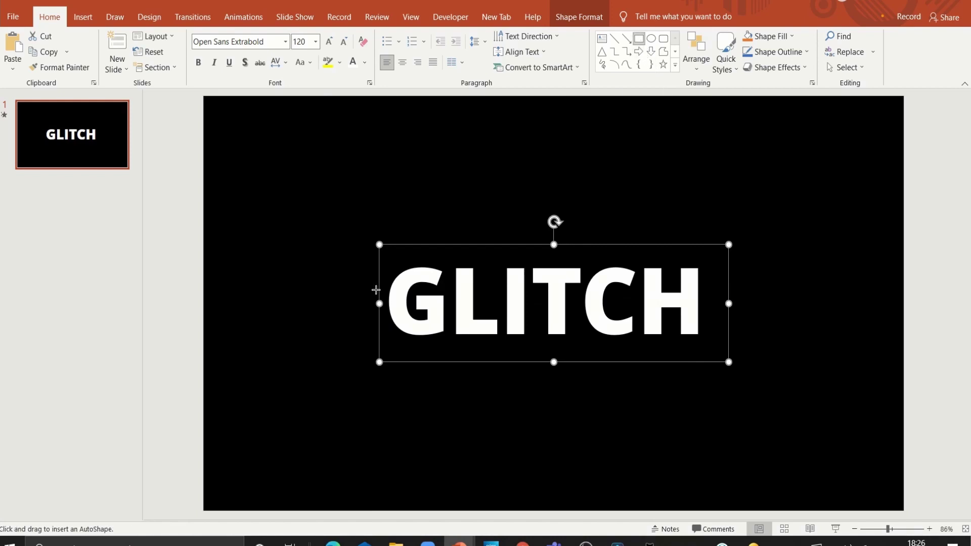
{"action": "left_click_drag", "start_coordinate": [376, 290], "coordinate": [719, 314]}
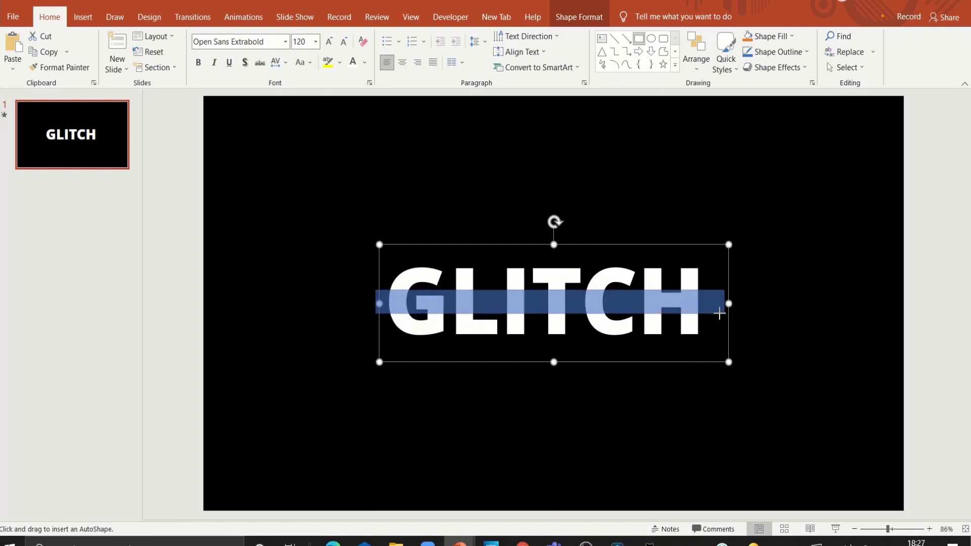
{"action": "left_click_drag", "start_coordinate": [714, 313], "coordinate": [715, 313]}
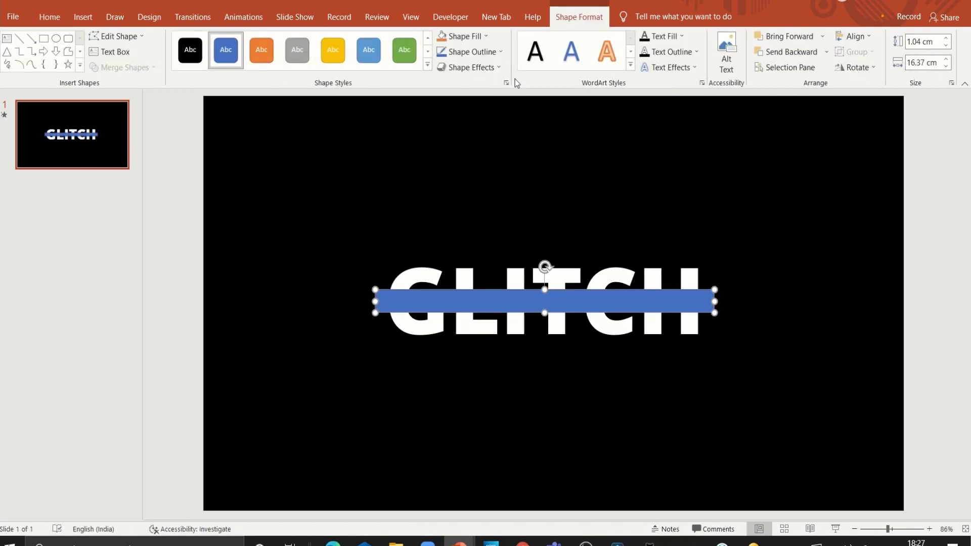
{"action": "left_click", "coordinate": [500, 52]}
{"action": "left_click", "coordinate": [448, 198]}
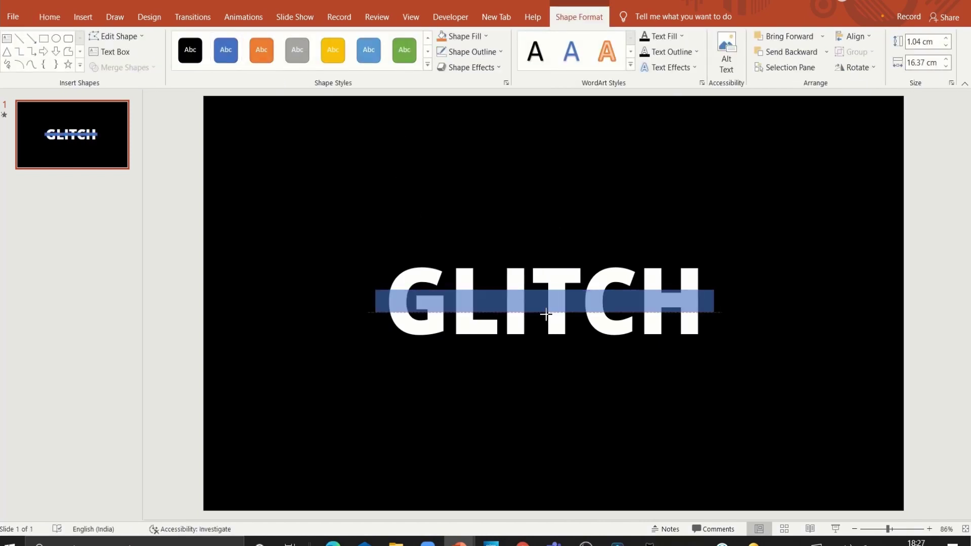
{"action": "left_click_drag", "start_coordinate": [544, 311], "coordinate": [513, 305]}
Step: Fragment the GLITCH text together with the bar using Merge Shapes > Fragment
{"action": "left_click", "coordinate": [418, 271]}
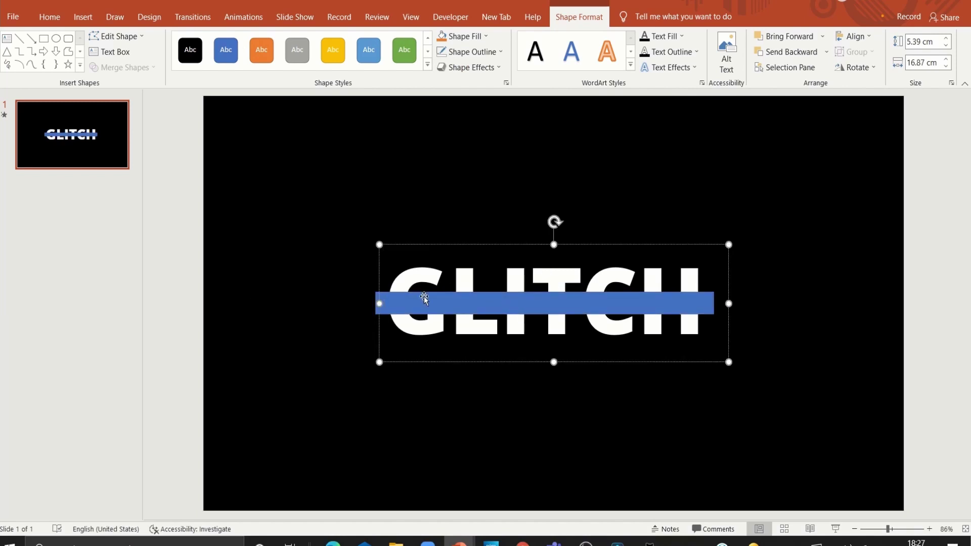
{"action": "left_click", "coordinate": [424, 299], "text": "shift"}
{"action": "left_click", "coordinate": [121, 68]}
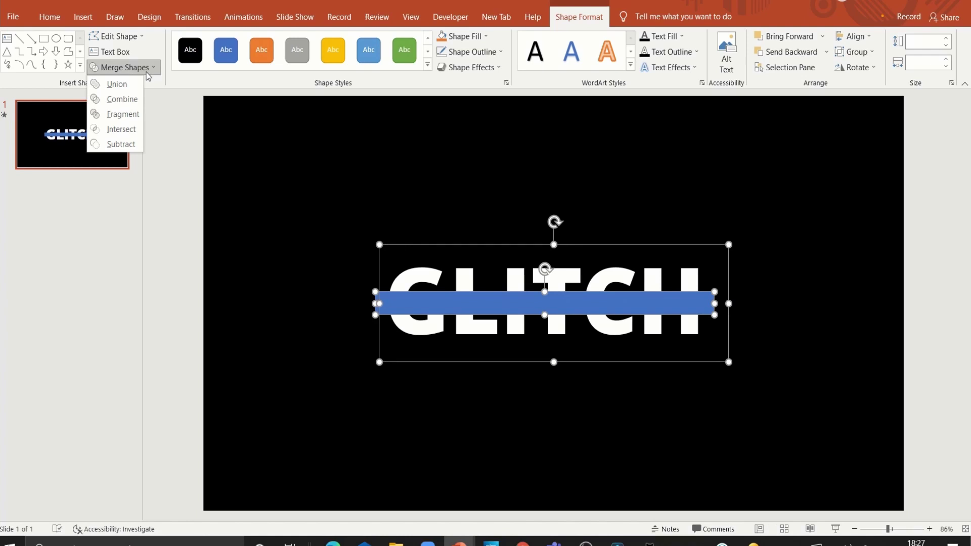
{"action": "left_click", "coordinate": [131, 114]}
{"action": "left_click", "coordinate": [281, 225]}
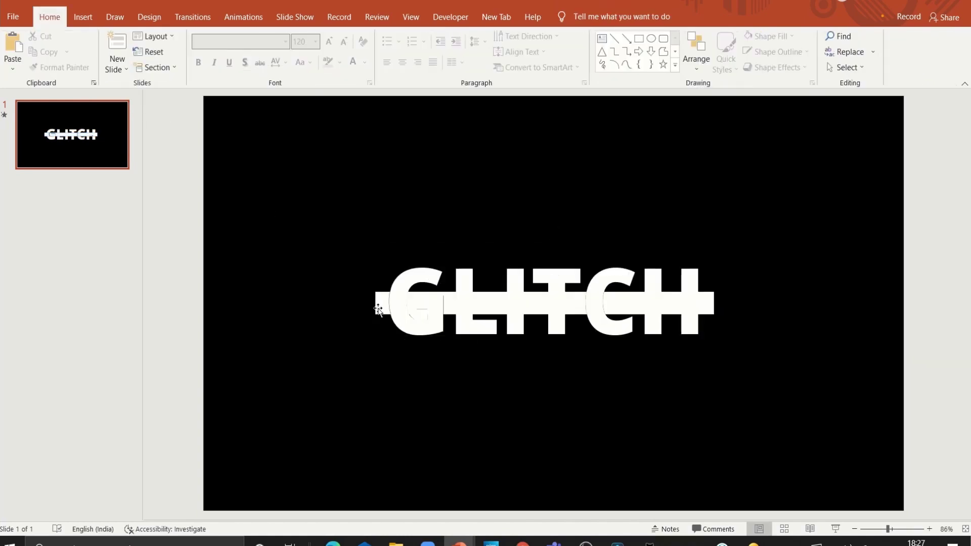
Step: Drag the nine bar fragments out of the letters, then select and delete them all
{"action": "left_click_drag", "start_coordinate": [382, 303], "coordinate": [350, 250]}
{"action": "left_click_drag", "start_coordinate": [414, 309], "coordinate": [347, 246]}
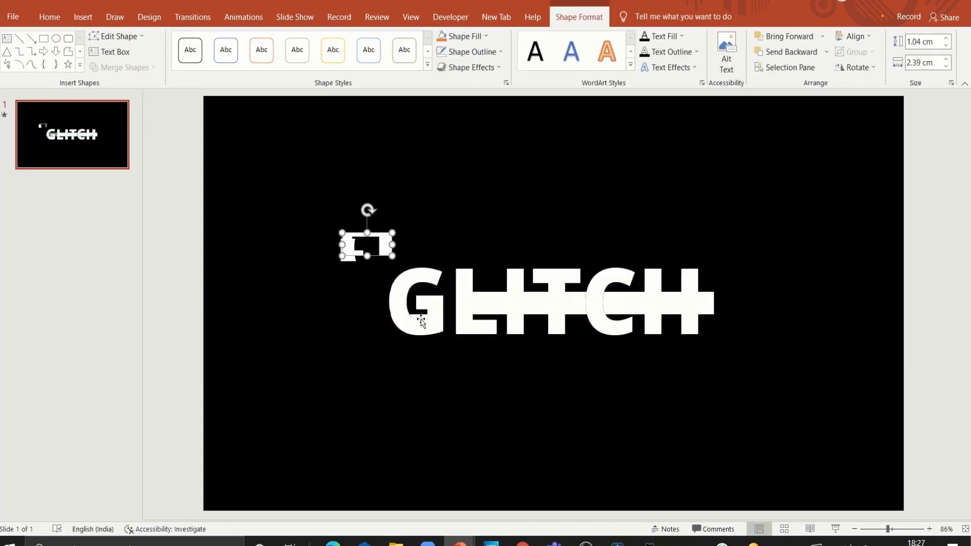
{"action": "left_click_drag", "start_coordinate": [490, 301], "coordinate": [377, 224]}
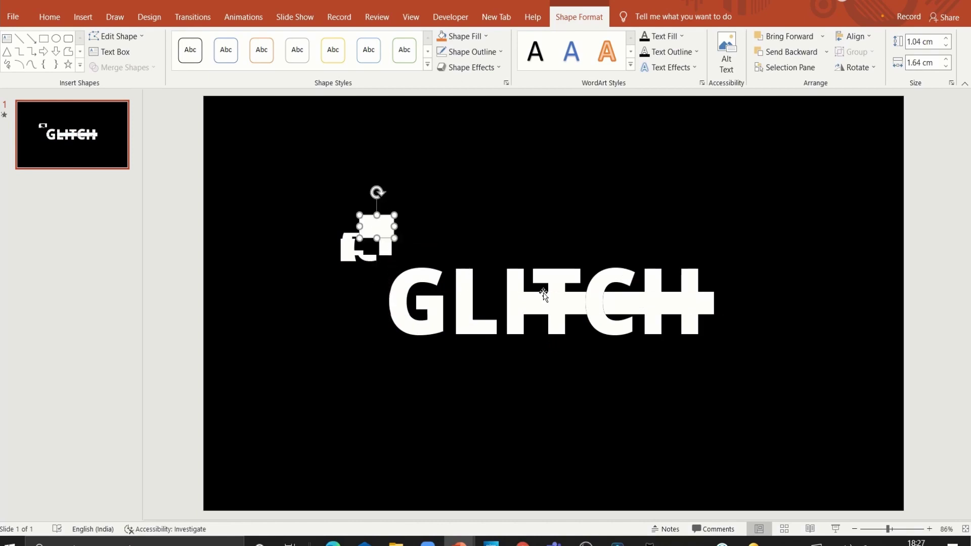
{"action": "left_click_drag", "start_coordinate": [534, 309], "coordinate": [384, 227]}
{"action": "left_click_drag", "start_coordinate": [577, 304], "coordinate": [376, 213]}
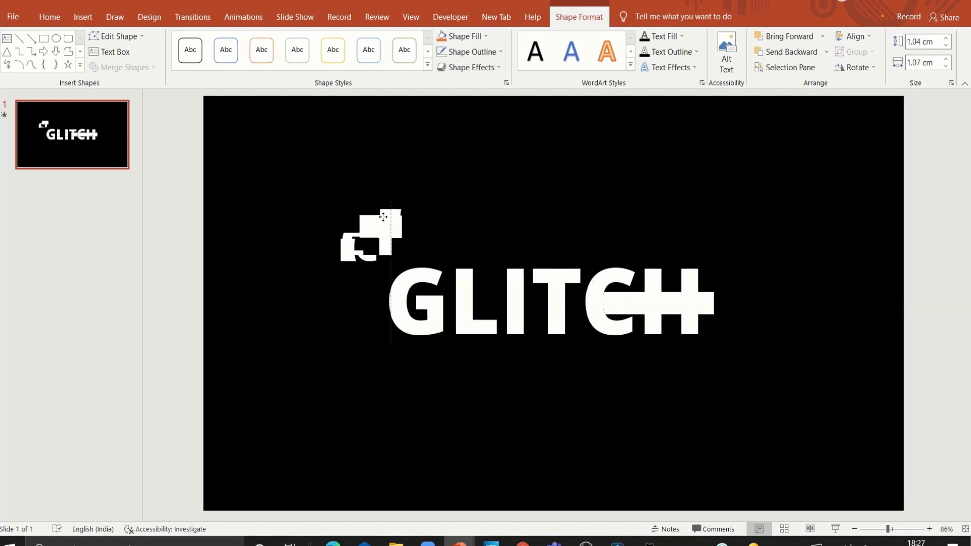
{"action": "left_click_drag", "start_coordinate": [607, 301], "coordinate": [378, 191]}
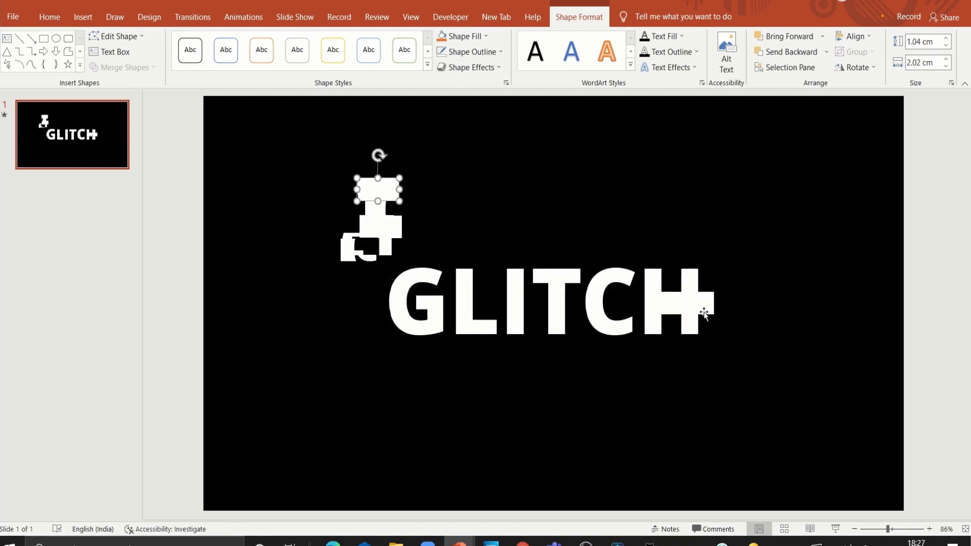
{"action": "left_click_drag", "start_coordinate": [704, 312], "coordinate": [403, 226]}
{"action": "left_click", "coordinate": [668, 305]}
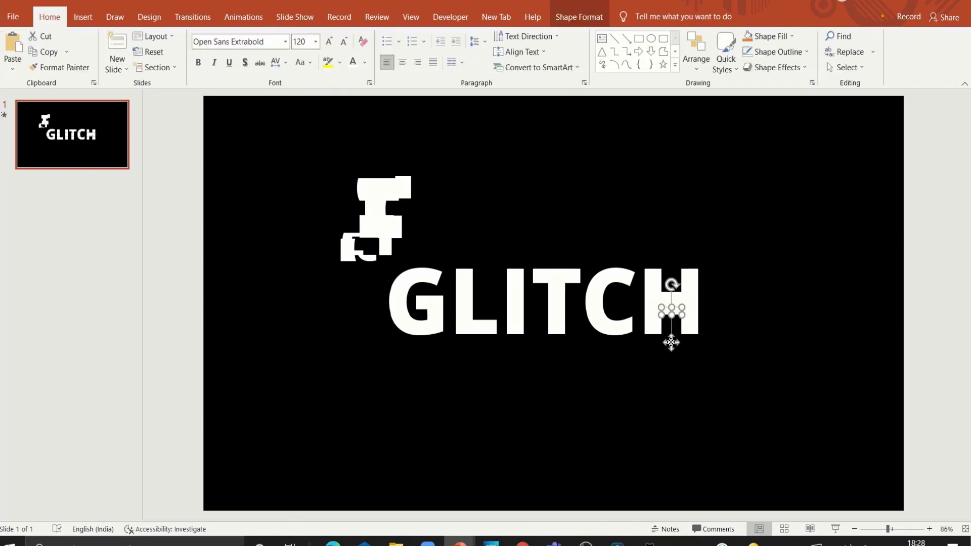
{"action": "left_click_drag", "start_coordinate": [670, 337], "coordinate": [412, 215]}
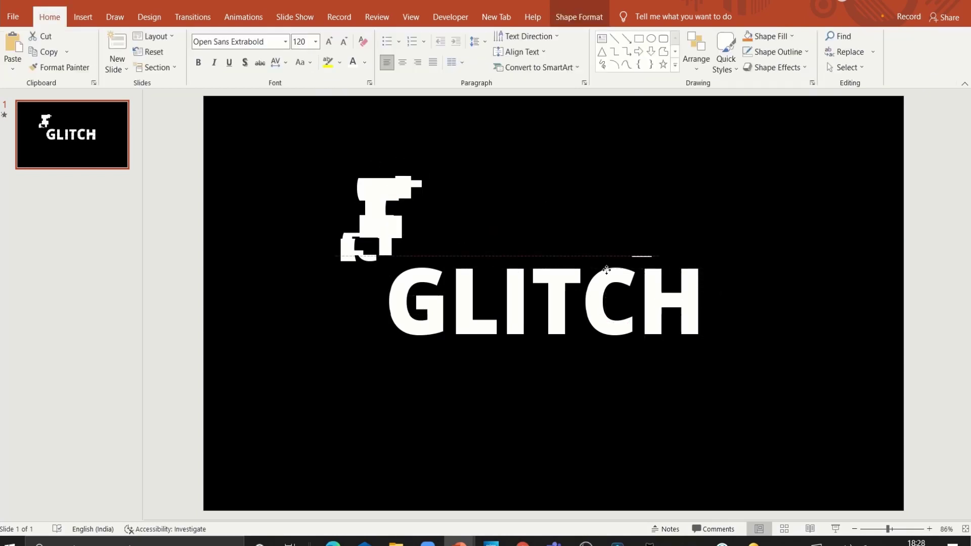
{"action": "left_click_drag", "start_coordinate": [671, 293], "coordinate": [433, 199]}
{"action": "left_click_drag", "start_coordinate": [258, 122], "coordinate": [460, 251]}
{"action": "key", "text": "Delete"}
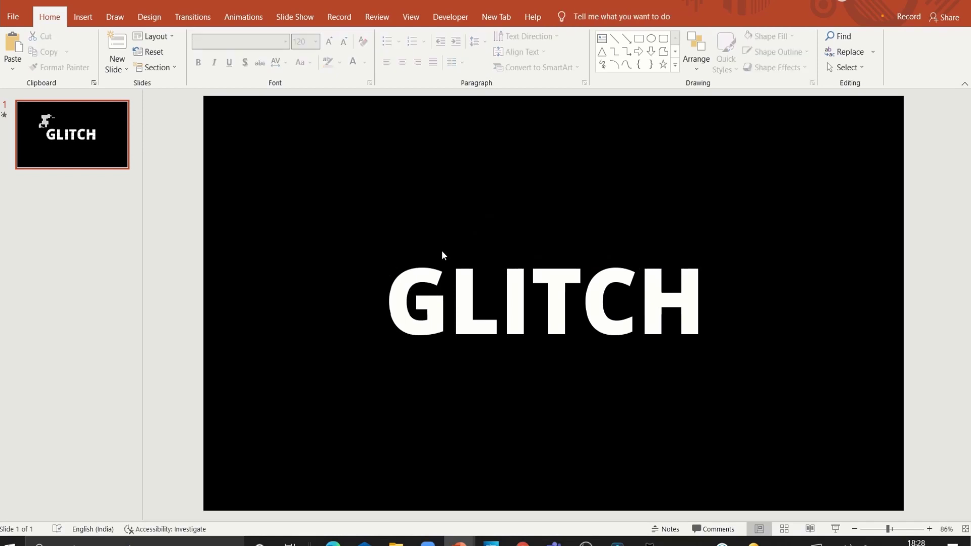
Step: Duplicate the first slide and lift the top GLITCH letter slices above the word
{"action": "right_click", "coordinate": [90, 135]}
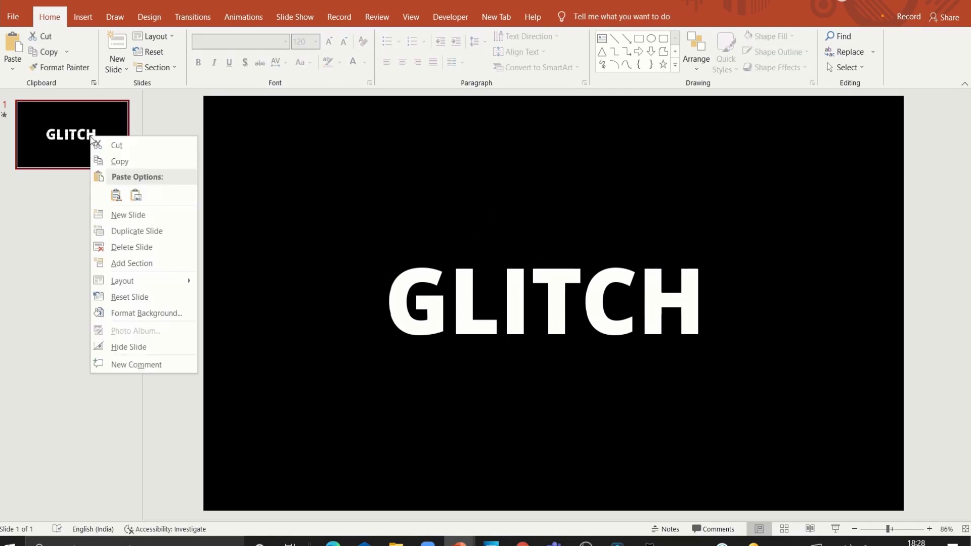
{"action": "left_click", "coordinate": [109, 235]}
{"action": "left_click_drag", "start_coordinate": [335, 214], "coordinate": [737, 297]}
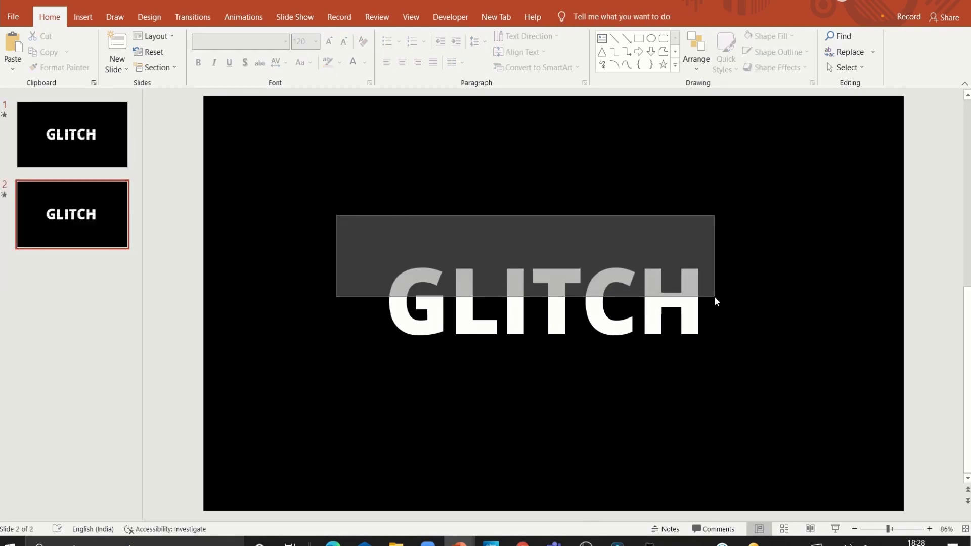
{"action": "key", "text": "Right"}
{"action": "key", "text": "Right"}
{"action": "key", "text": "Down"}
{"action": "key", "text": "Down"}
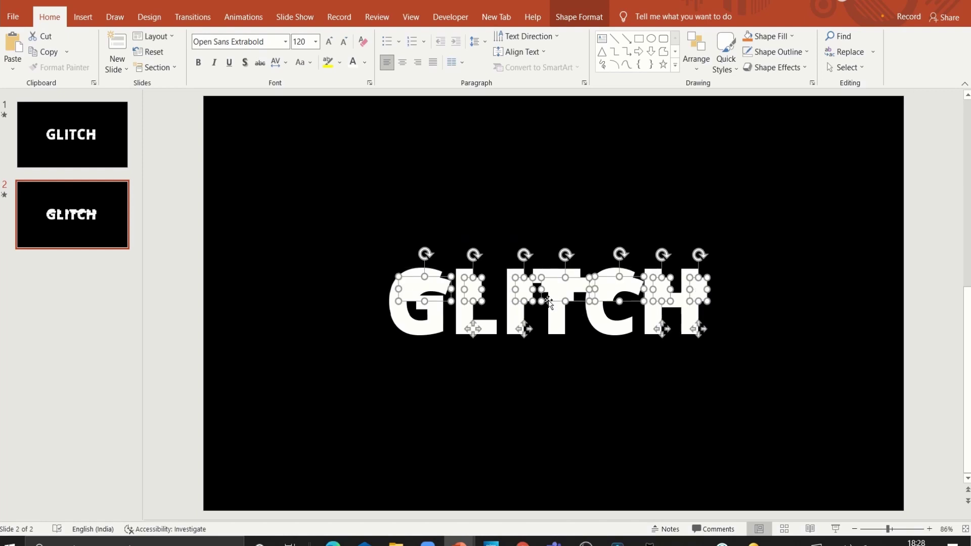
{"action": "left_click_drag", "start_coordinate": [548, 302], "coordinate": [545, 256]}
Step: Fill the top slices crimson, group them, send them behind GLITCH, and select the lower slices
{"action": "left_click", "coordinate": [576, 16]}
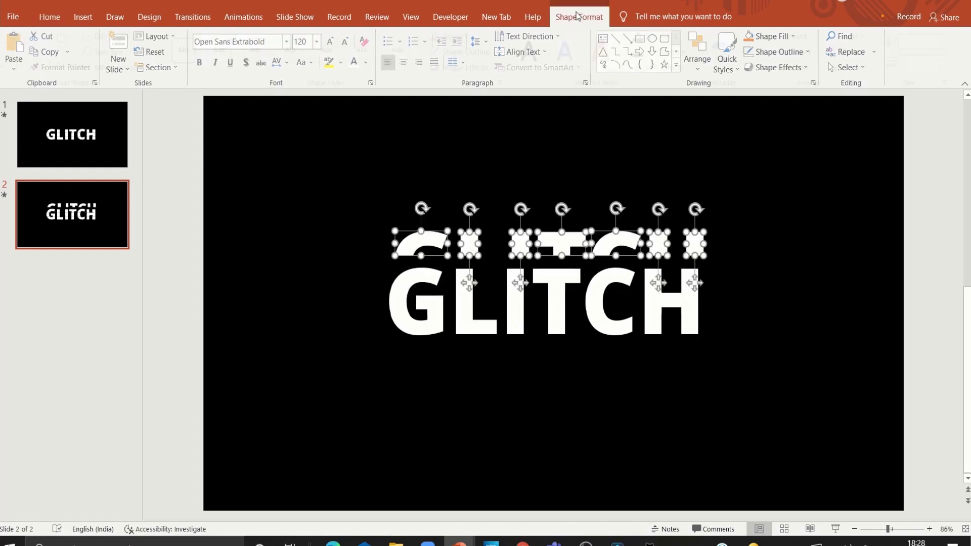
{"action": "left_click", "coordinate": [465, 36]}
{"action": "left_click", "coordinate": [451, 168]}
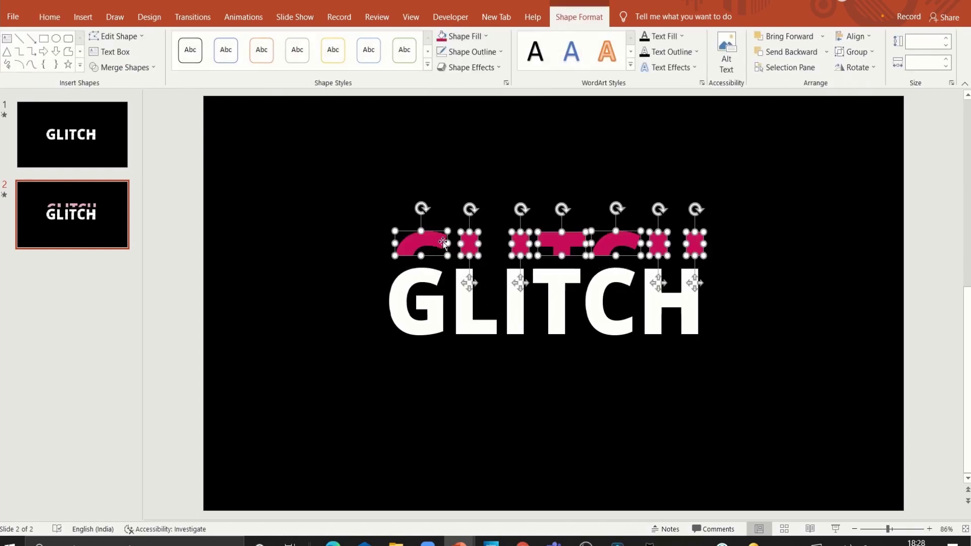
{"action": "right_click", "coordinate": [430, 244]}
{"action": "left_click", "coordinate": [554, 322]}
{"action": "right_click", "coordinate": [444, 230]}
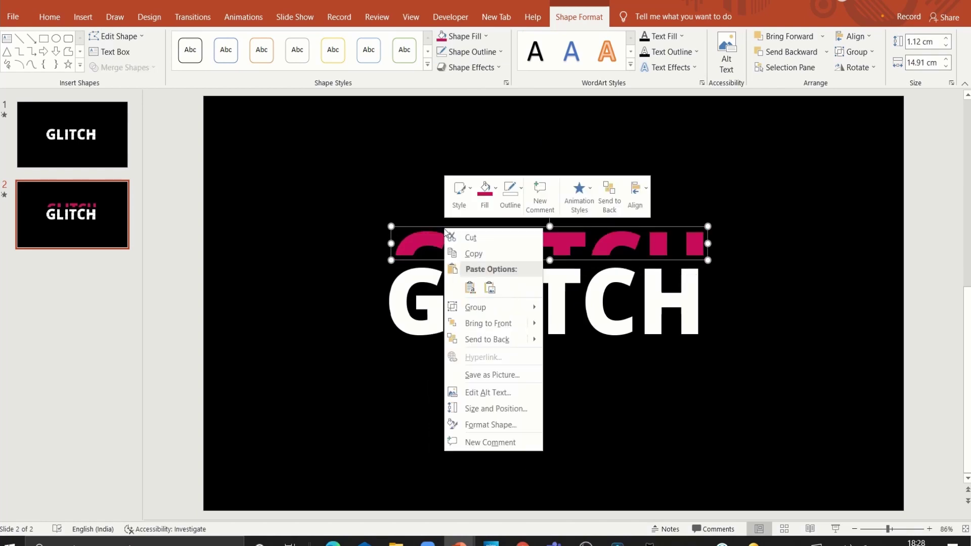
{"action": "left_click", "coordinate": [467, 339]}
{"action": "left_click_drag", "start_coordinate": [451, 226], "coordinate": [451, 263]}
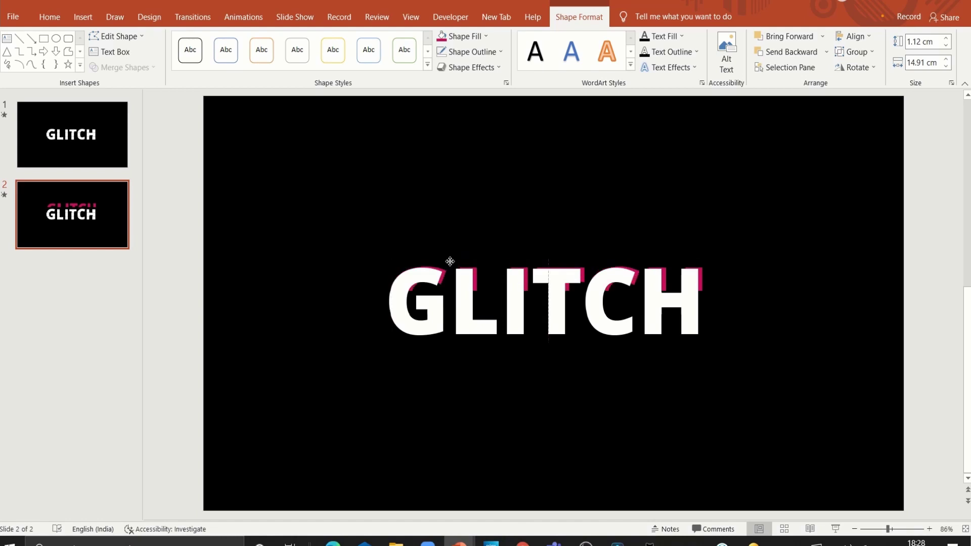
{"action": "left_click_drag", "start_coordinate": [889, 529], "coordinate": [895, 529]}
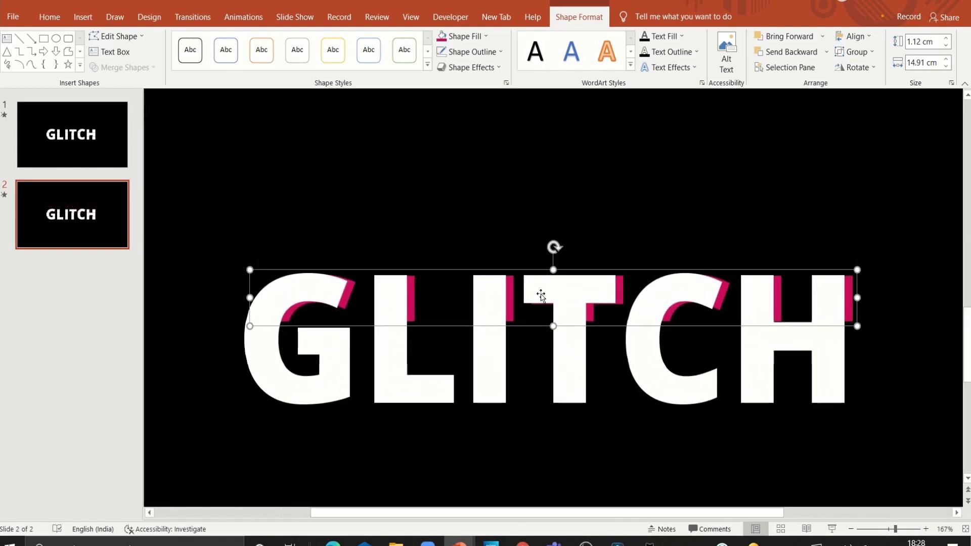
{"action": "left_click_drag", "start_coordinate": [879, 459], "coordinate": [228, 348]}
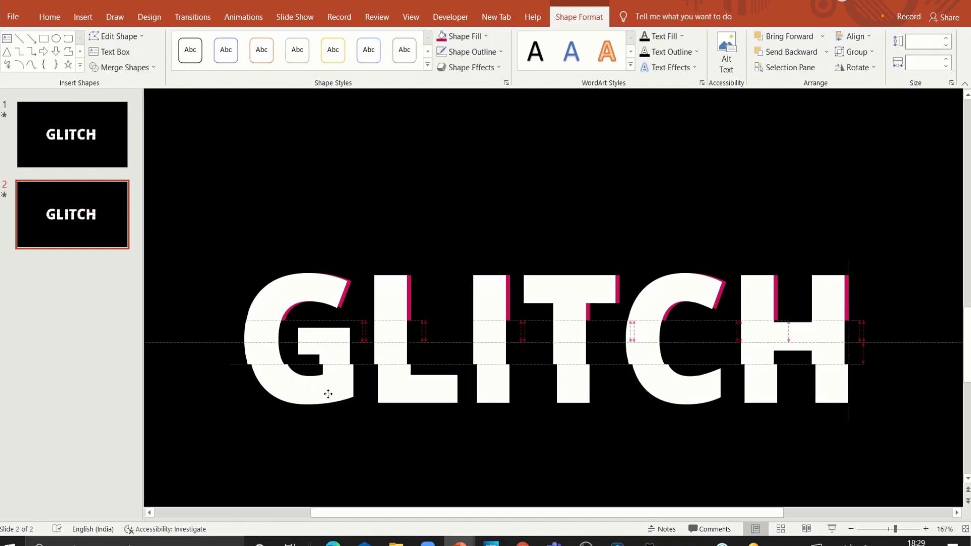
Step: Group the lower letter slices, fill them green, and tuck them behind GLITCH's bottom edge
{"action": "left_click", "coordinate": [851, 529]}
{"action": "left_click", "coordinate": [851, 529]}
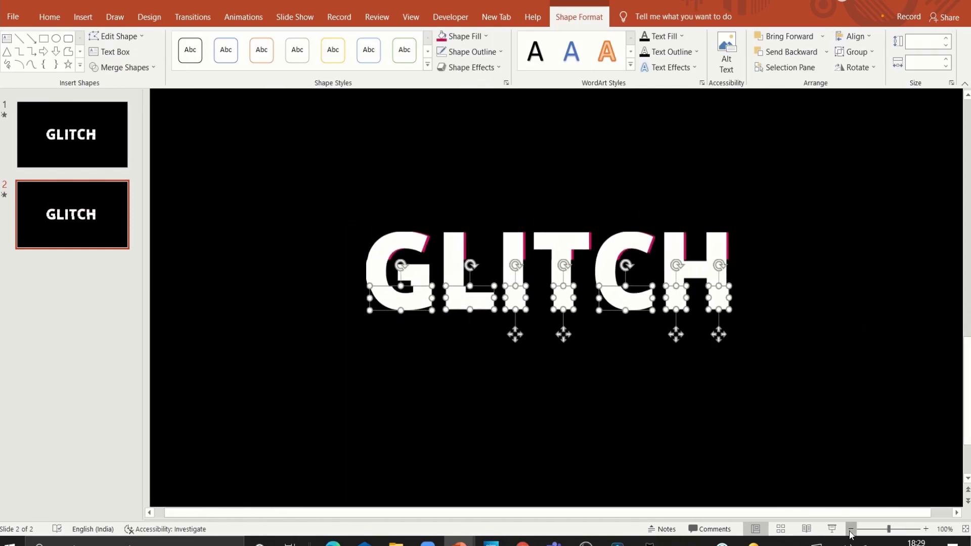
{"action": "left_click_drag", "start_coordinate": [732, 347], "coordinate": [728, 376]}
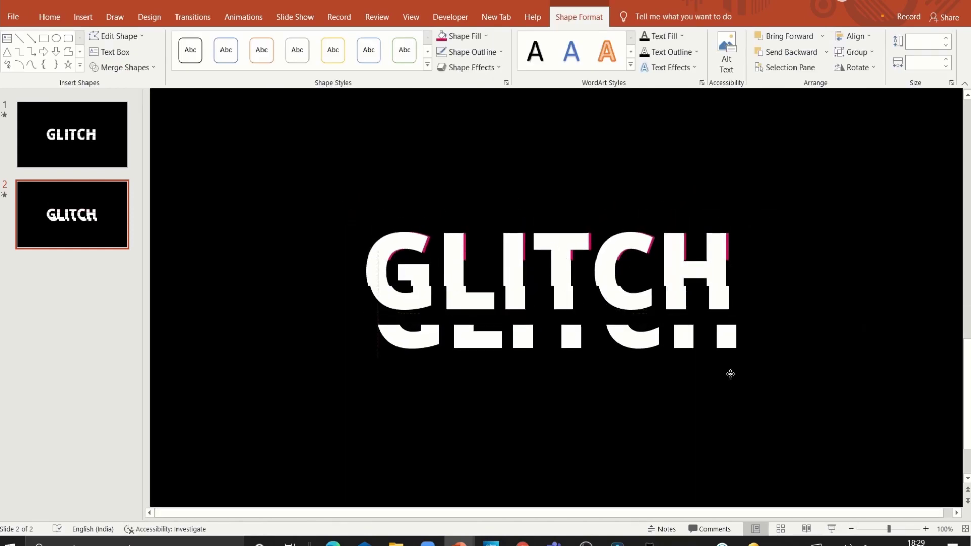
{"action": "right_click", "coordinate": [728, 375]}
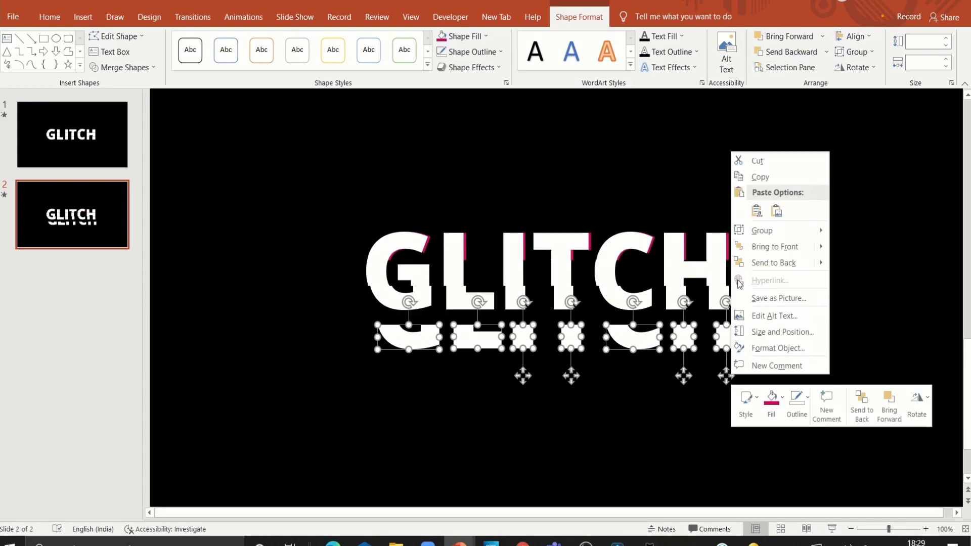
{"action": "left_click", "coordinate": [850, 230]}
{"action": "left_click", "coordinate": [478, 37]}
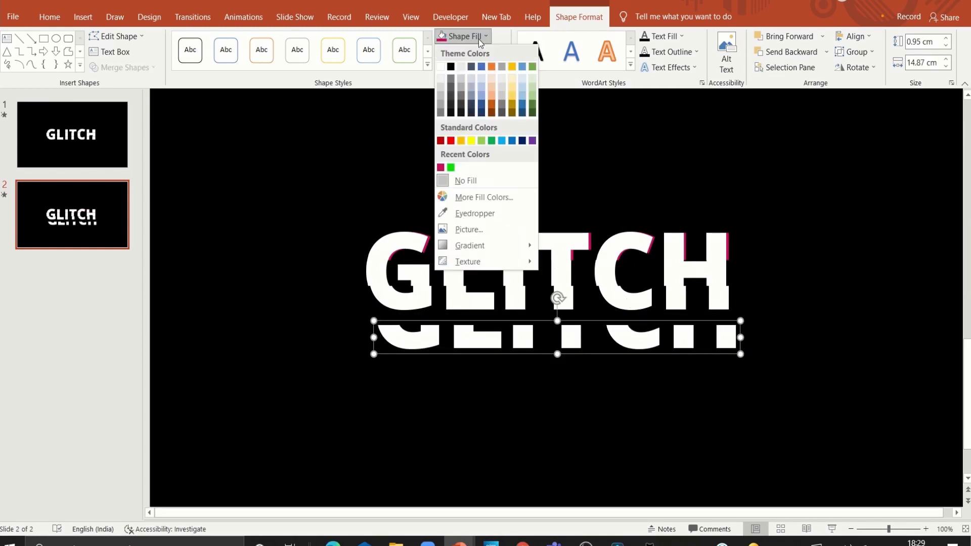
{"action": "left_click", "coordinate": [451, 168]}
{"action": "left_click_drag", "start_coordinate": [401, 347], "coordinate": [395, 319]}
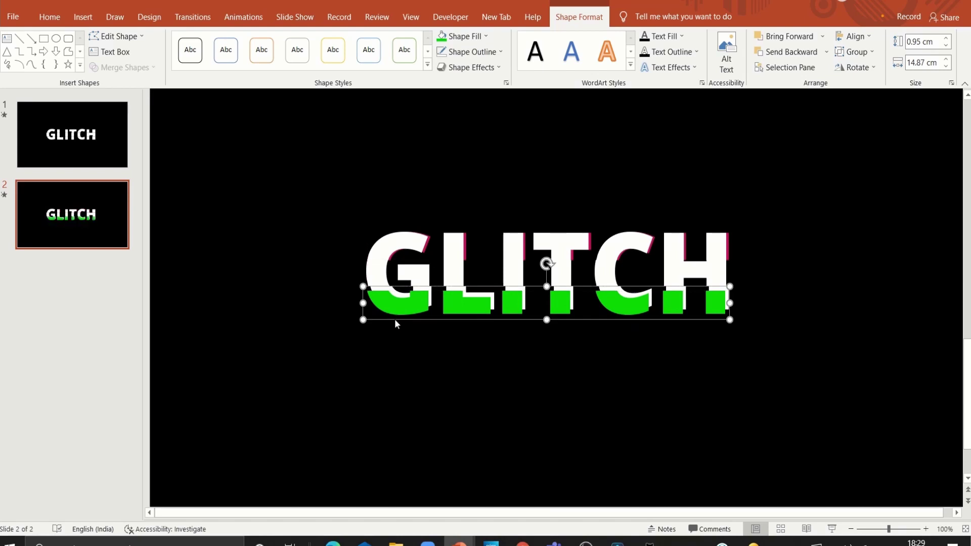
{"action": "right_click", "coordinate": [395, 320]}
{"action": "left_click", "coordinate": [416, 206]}
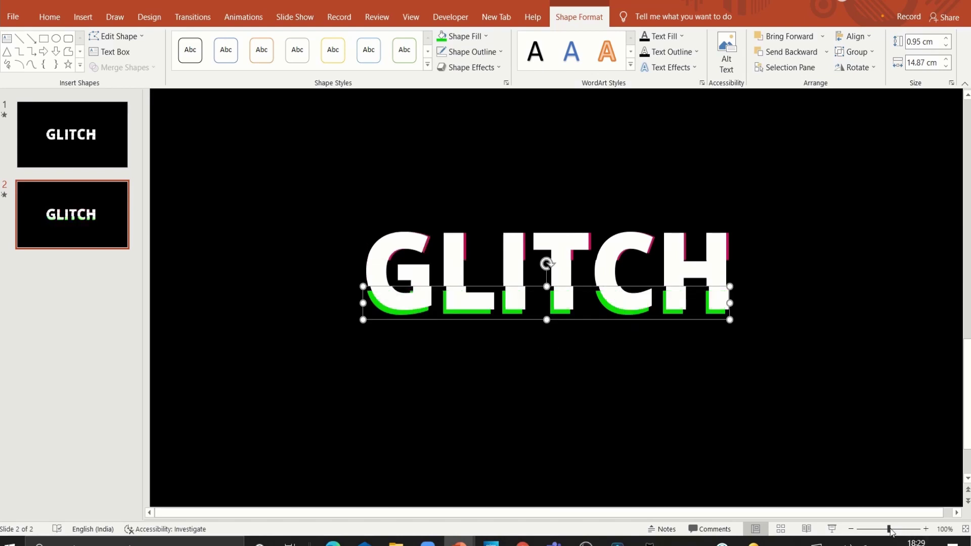
{"action": "left_click_drag", "start_coordinate": [891, 532], "coordinate": [893, 530]}
{"action": "left_click", "coordinate": [516, 315]}
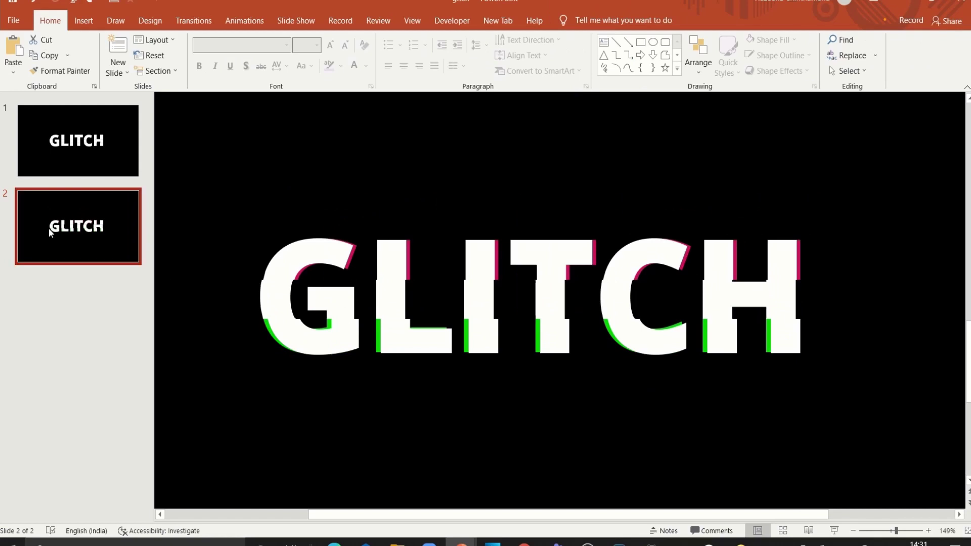
Step: Duplicate slide 2 as slide 3 and nudge its crimson layer slightly left
{"action": "right_click", "coordinate": [50, 229]}
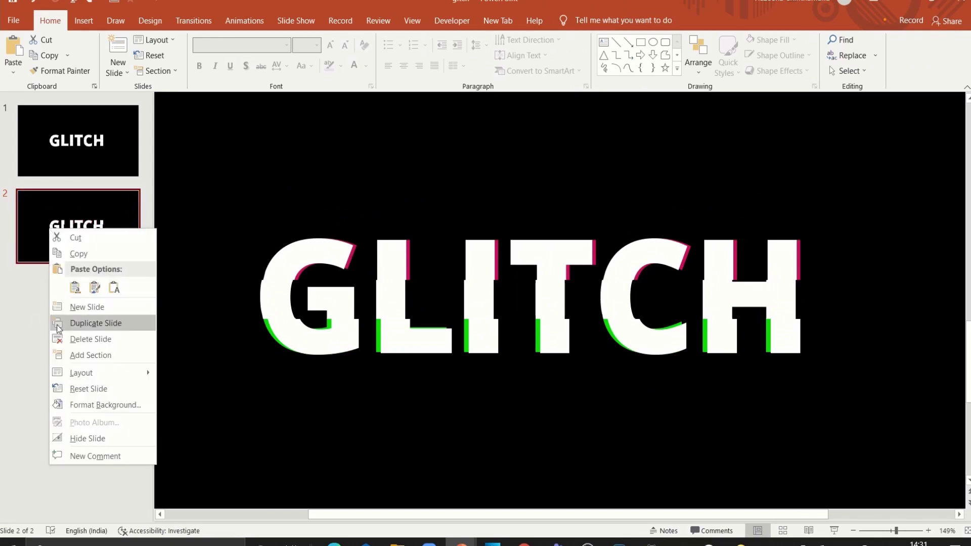
{"action": "left_click", "coordinate": [58, 324]}
{"action": "left_click", "coordinate": [354, 256]}
{"action": "left_click_drag", "start_coordinate": [362, 234], "coordinate": [352, 232]}
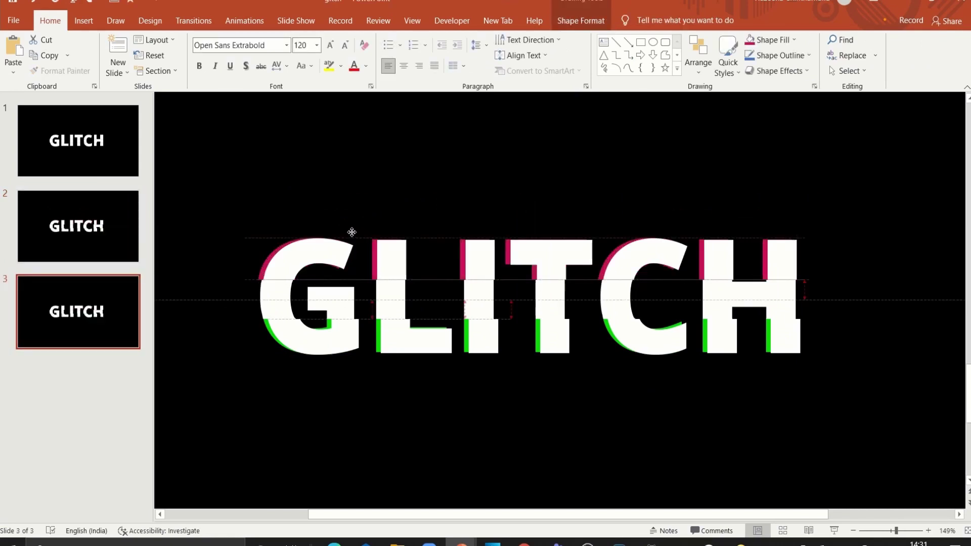
{"action": "left_click", "coordinate": [581, 20]}
{"action": "left_click", "coordinate": [463, 40]}
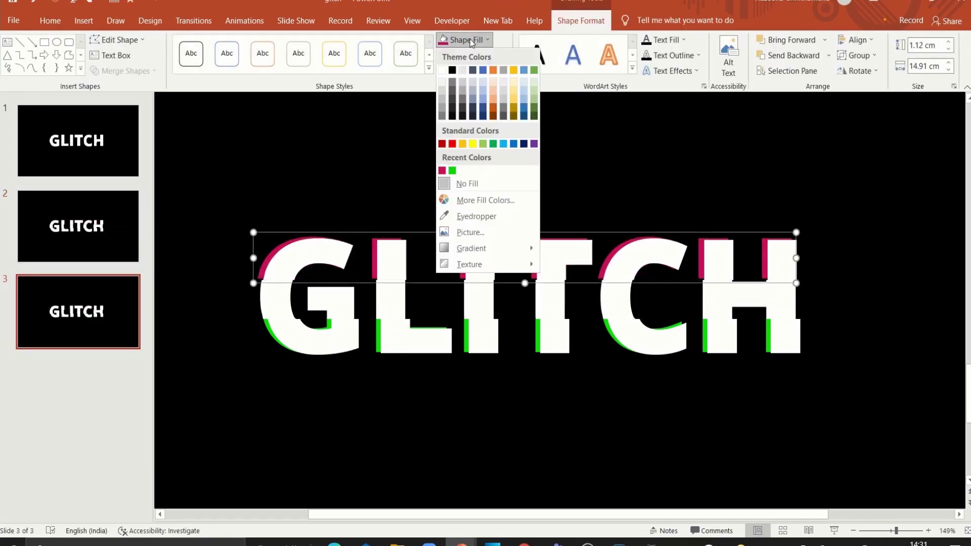
Step: Turn slide 3's top layer green and nudge the lower slices left
{"action": "left_click", "coordinate": [452, 171]}
{"action": "left_click_drag", "start_coordinate": [346, 231], "coordinate": [349, 249]}
{"action": "left_click_drag", "start_coordinate": [222, 306], "coordinate": [845, 378]}
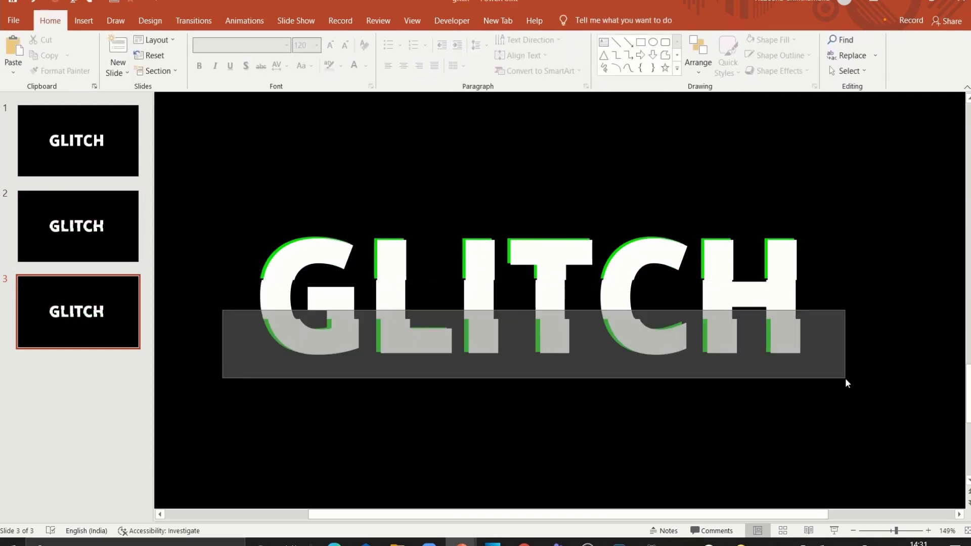
{"action": "key", "text": "Left"}
{"action": "left_click", "coordinate": [487, 412]}
Step: Recolour slide 3's lower layer crimson and nudge it down and right
{"action": "left_click", "coordinate": [311, 351]}
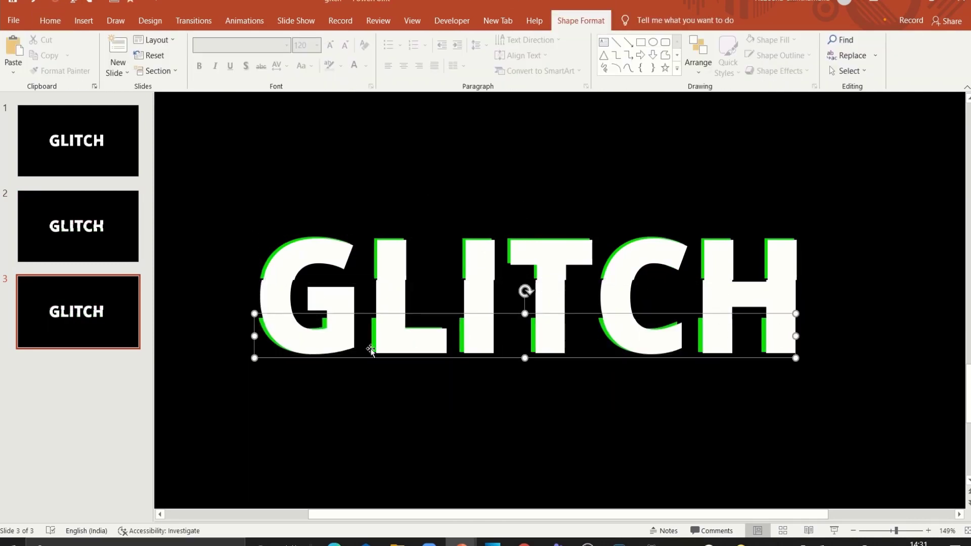
{"action": "left_click", "coordinate": [581, 20]}
{"action": "left_click", "coordinate": [463, 40]}
{"action": "left_click", "coordinate": [452, 171]}
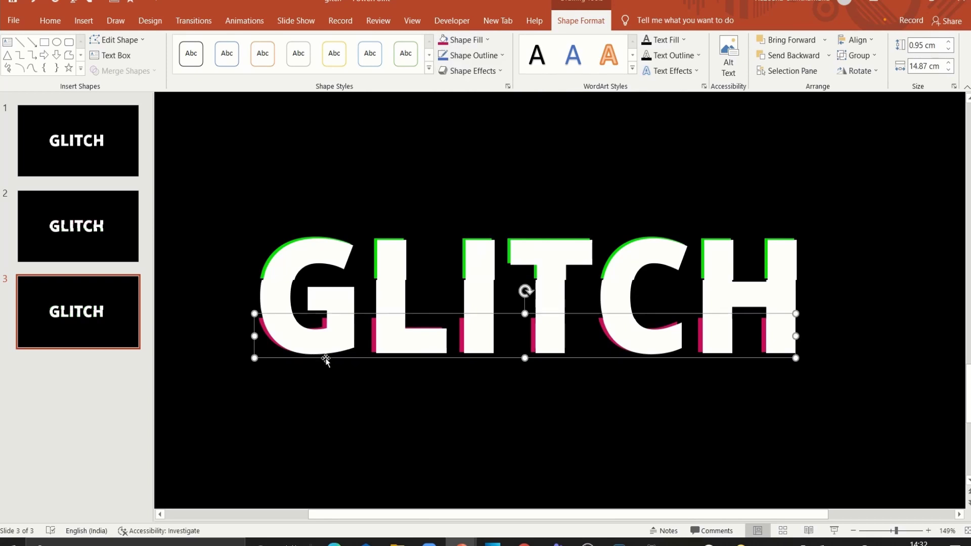
{"action": "left_click_drag", "start_coordinate": [325, 357], "coordinate": [383, 400]}
Step: Duplicate slide 3 as slide 4 and recolour its lower layer blue
{"action": "right_click", "coordinate": [108, 318]}
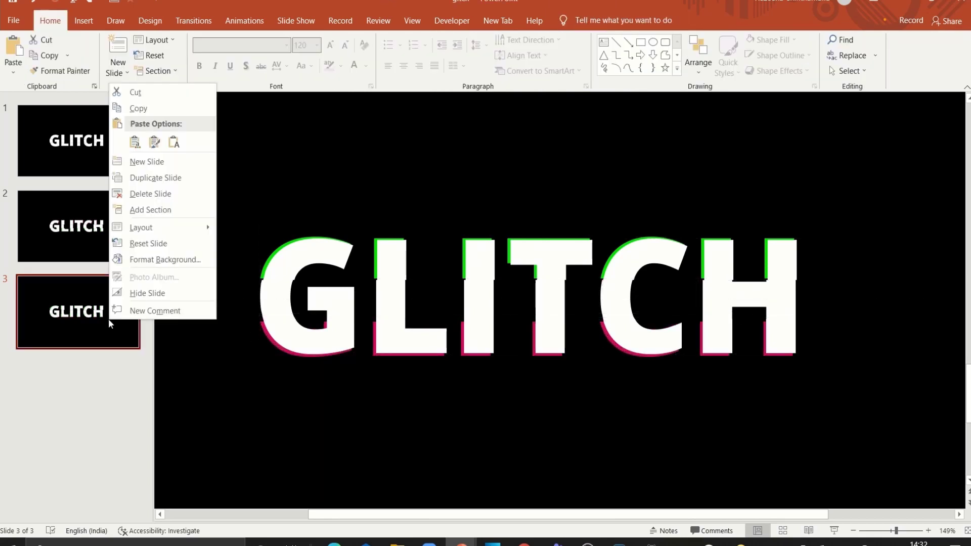
{"action": "left_click", "coordinate": [144, 178]}
{"action": "left_click", "coordinate": [273, 336]}
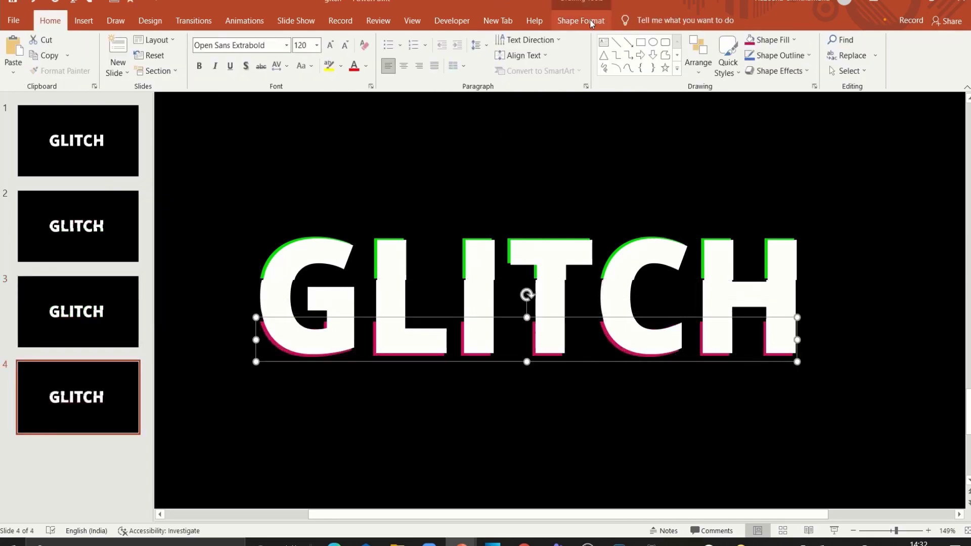
{"action": "left_click", "coordinate": [586, 20]}
{"action": "left_click", "coordinate": [486, 40]}
{"action": "left_click", "coordinate": [503, 144]}
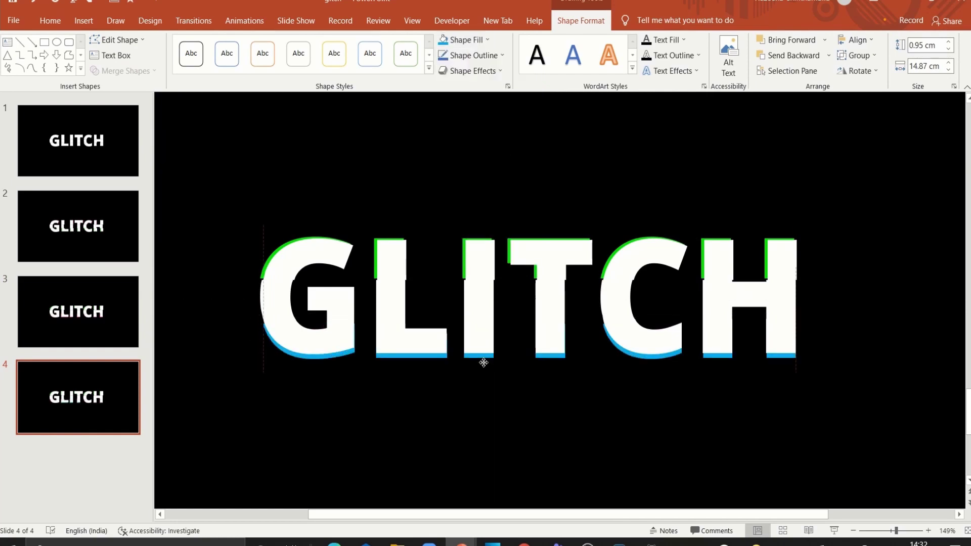
Step: Shift slide 4's white letter slices sideways, then return to slide 2
{"action": "left_click_drag", "start_coordinate": [213, 270], "coordinate": [819, 349]}
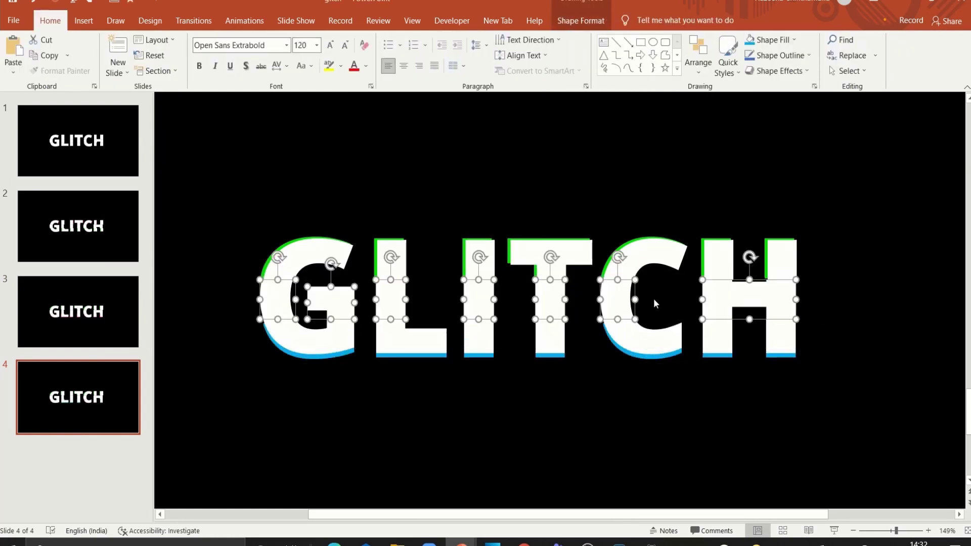
{"action": "left_click_drag", "start_coordinate": [653, 299], "coordinate": [613, 292]}
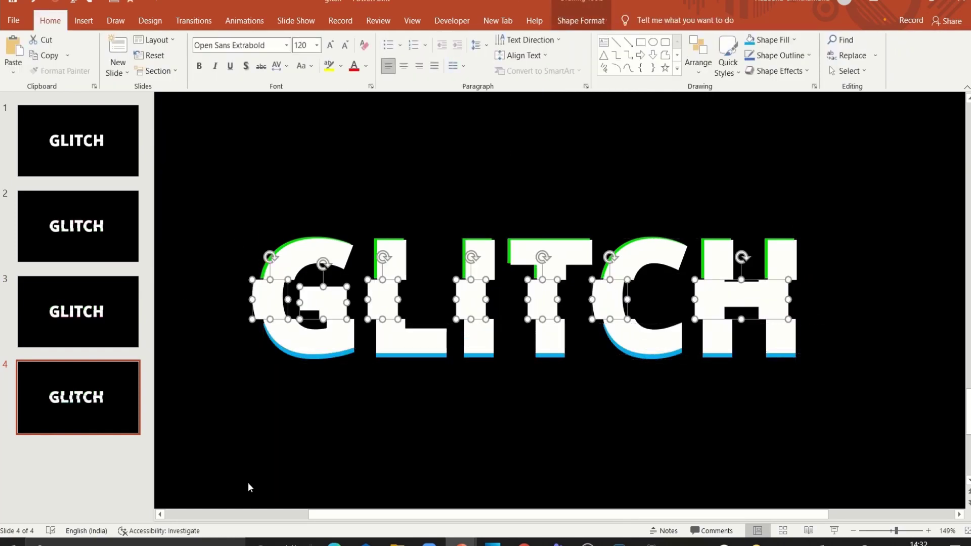
{"action": "left_click", "coordinate": [169, 304]}
{"action": "left_click", "coordinate": [80, 219]}
Step: Draw a crimson 0.07 cm-high bar with no outline left of the G
{"action": "left_click", "coordinate": [640, 42]}
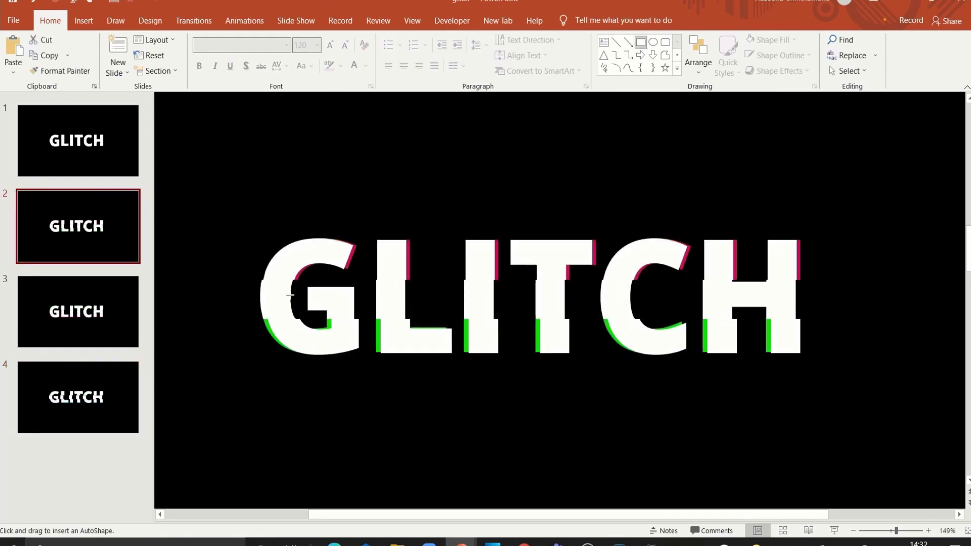
{"action": "left_click_drag", "start_coordinate": [222, 270], "coordinate": [368, 274]}
{"action": "left_click", "coordinate": [474, 56]}
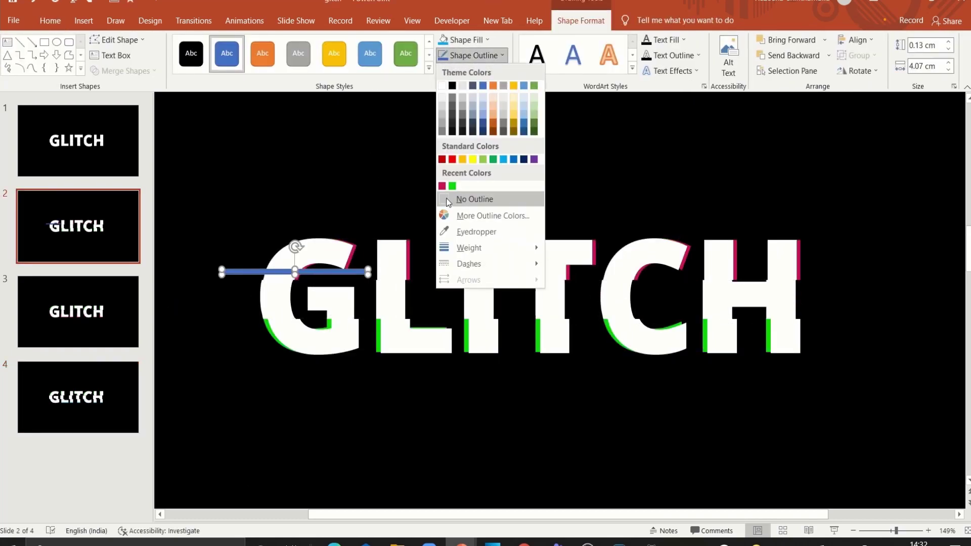
{"action": "left_click", "coordinate": [458, 200]}
{"action": "type", "text": "07"}
{"action": "key", "text": "Return"}
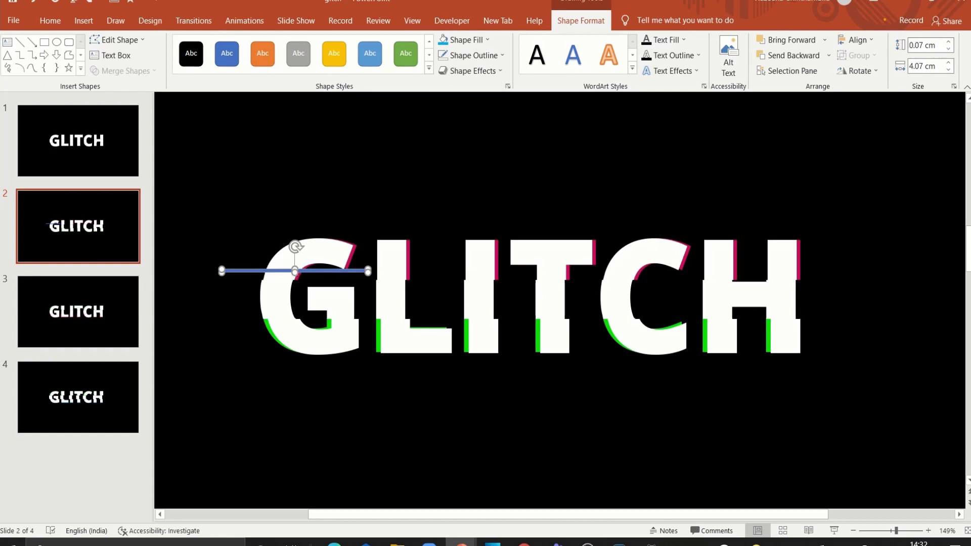
{"action": "left_click", "coordinate": [487, 39]}
{"action": "left_click", "coordinate": [439, 172]}
Step: Place 2 cm and 1 cm crimson line copies below the L, atop the I, at the C and C/H junction
{"action": "key", "text": "ctrl+d"}
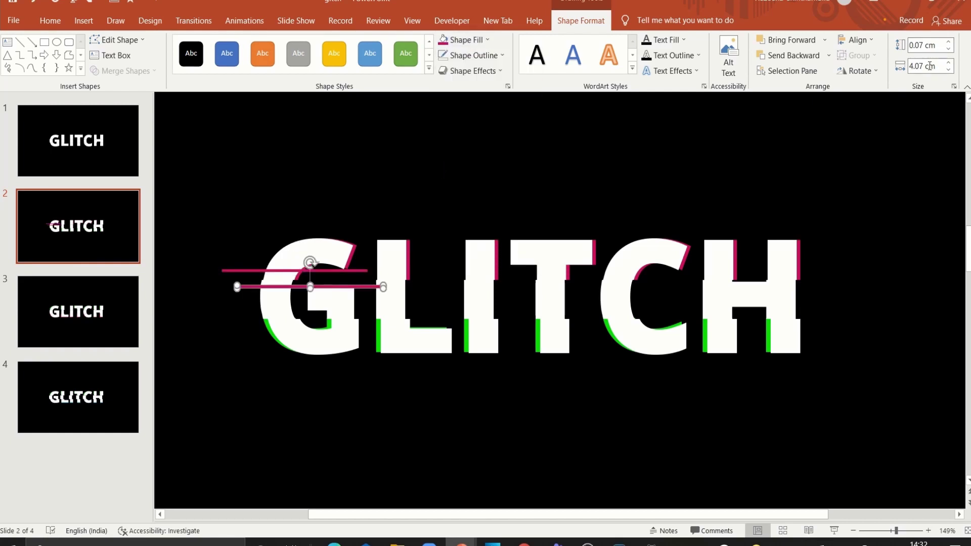
{"action": "type", "text": "2"}
{"action": "key", "text": "Return"}
{"action": "left_click_drag", "start_coordinate": [292, 286], "coordinate": [401, 332]}
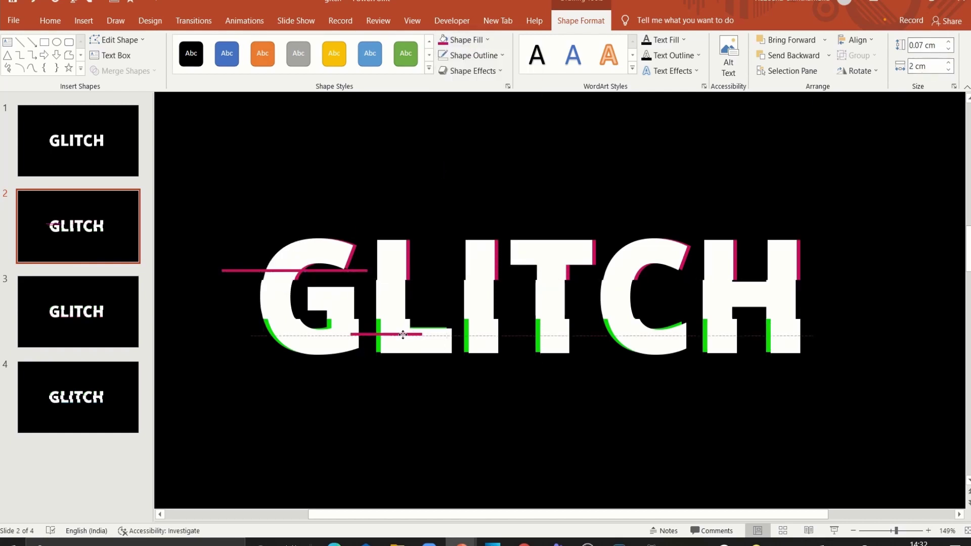
{"action": "key", "text": "ctrl+d"}
{"action": "left_click_drag", "start_coordinate": [496, 393], "coordinate": [483, 255]}
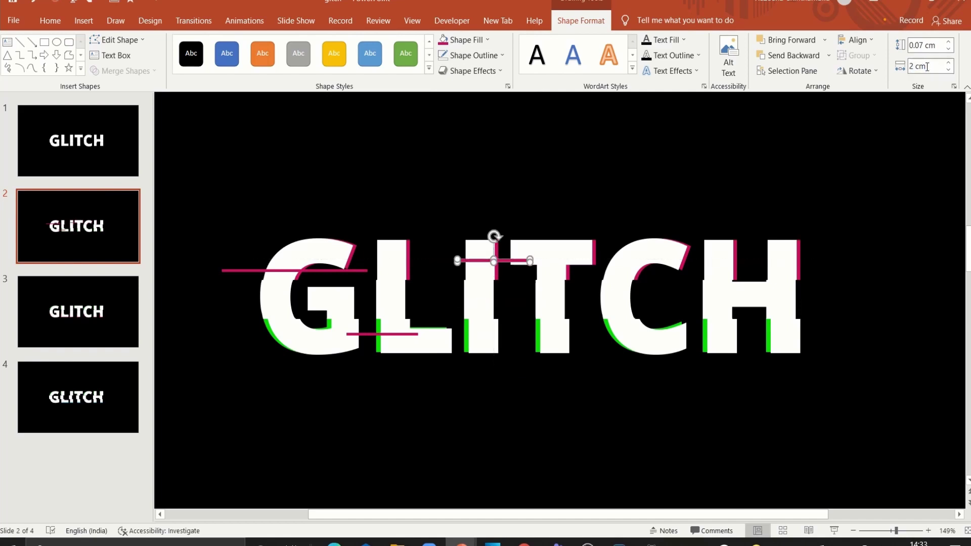
{"action": "type", "text": "1"}
{"action": "key", "text": "Return"}
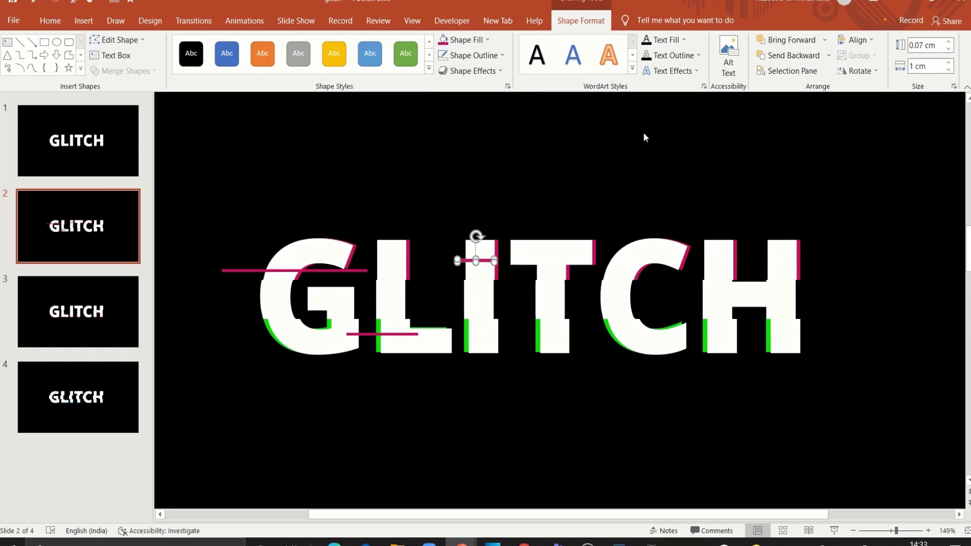
{"action": "key", "text": "ctrl+d"}
{"action": "left_click_drag", "start_coordinate": [587, 176], "coordinate": [618, 332]}
{"action": "key", "text": "ctrl+d"}
{"action": "left_click_drag", "start_coordinate": [771, 405], "coordinate": [711, 285]}
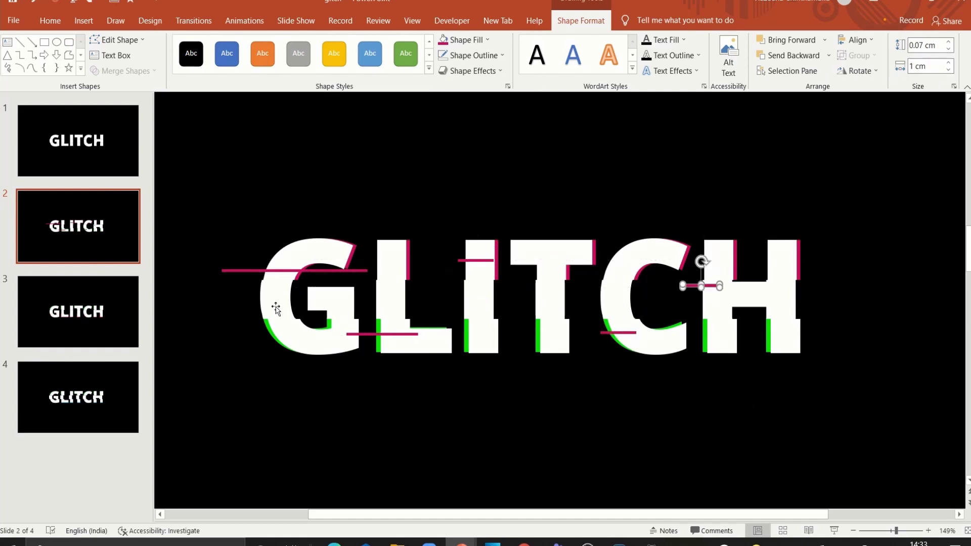
Step: Copy lines across the T and H, and add a shortened green line on the L
{"action": "left_click", "coordinate": [368, 335]}
{"action": "key", "text": "ctrl+d"}
{"action": "left_click_drag", "start_coordinate": [400, 349], "coordinate": [552, 300]}
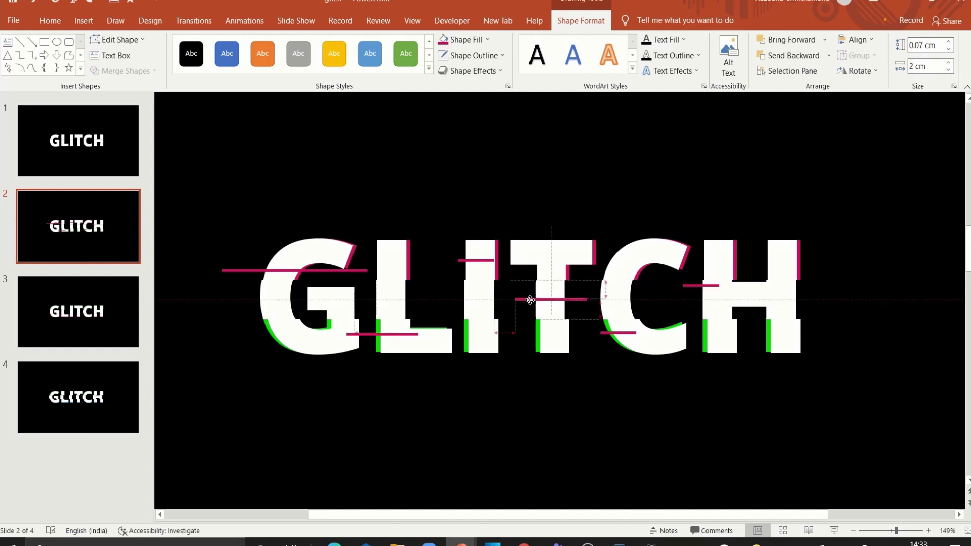
{"action": "left_click", "coordinate": [385, 335]}
{"action": "key", "text": "ctrl+d"}
{"action": "left_click", "coordinate": [487, 40]}
{"action": "left_click", "coordinate": [488, 145]}
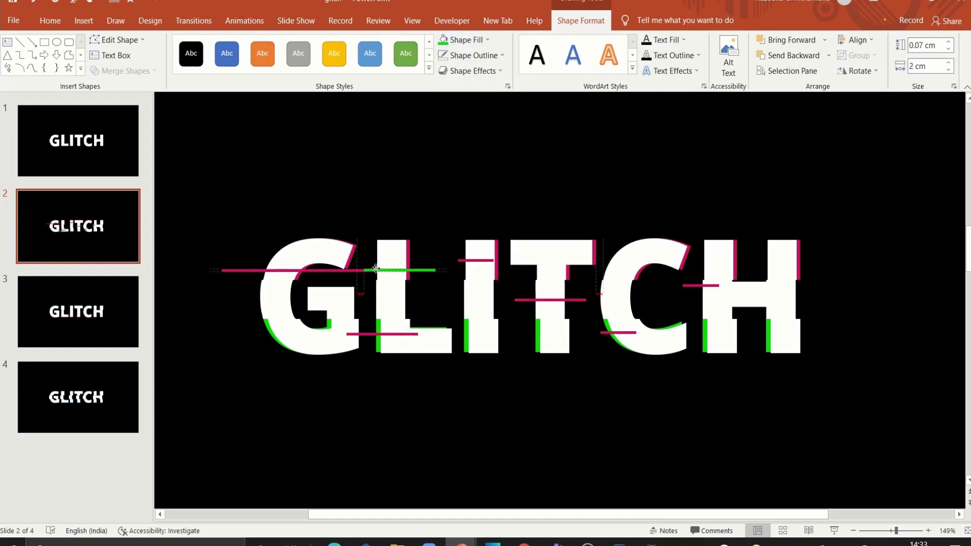
{"action": "mouse_move", "coordinate": [373, 350]}
{"action": "left_mouse_down"}
{"action": "mouse_move", "coordinate": [376, 295]}
{"action": "mouse_move", "coordinate": [555, 293]}
{"action": "mouse_move", "coordinate": [753, 269]}
{"action": "left_mouse_up"}
{"action": "double_click", "coordinate": [950, 70]}
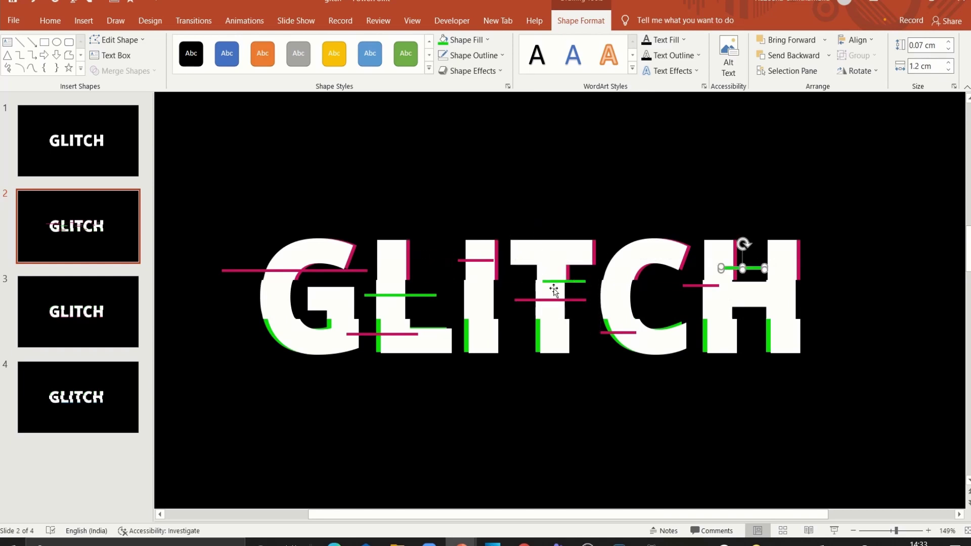
{"action": "mouse_move", "coordinate": [567, 300]}
{"action": "left_mouse_down", "text": "ctrl"}
{"action": "mouse_move", "coordinate": [835, 330]}
{"action": "mouse_move", "coordinate": [861, 301]}
{"action": "mouse_move", "coordinate": [565, 237]}
{"action": "left_mouse_up", "text": "ctrl"}
Step: Turn the H's middle line black and move short black lines onto the L and around the G
{"action": "left_click", "coordinate": [580, 21]}
{"action": "left_click", "coordinate": [464, 39]}
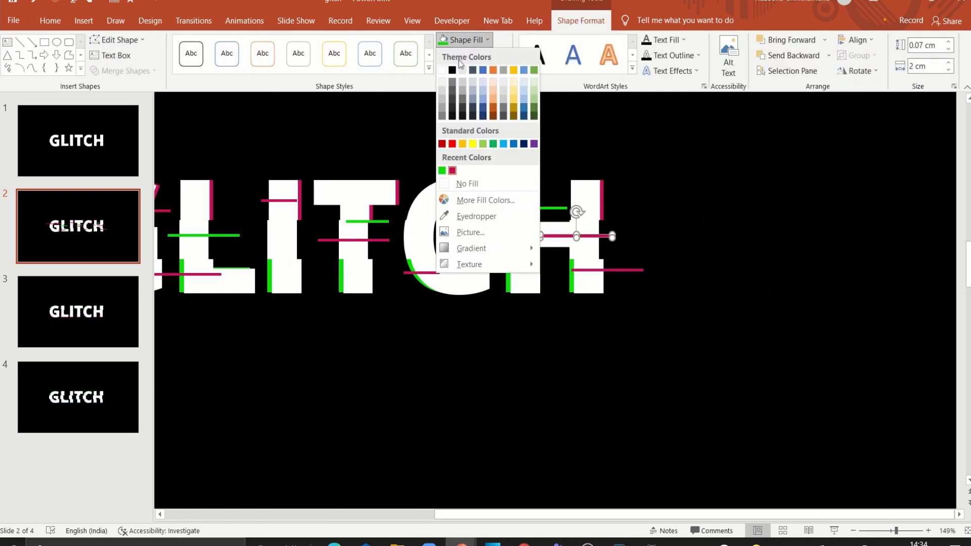
{"action": "left_click", "coordinate": [452, 70]}
{"action": "left_click", "coordinate": [277, 200]}
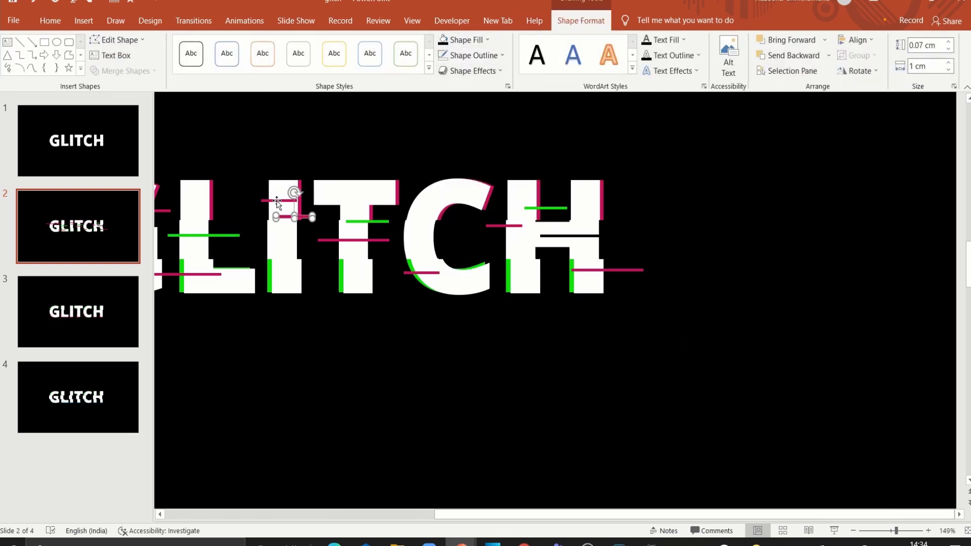
{"action": "left_click_drag", "start_coordinate": [292, 216], "coordinate": [179, 225]}
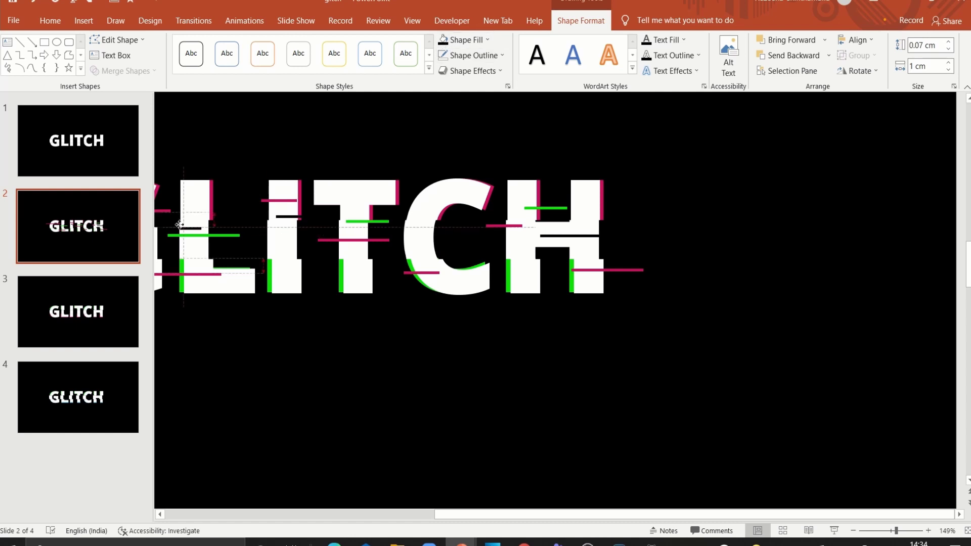
{"action": "left_click", "coordinate": [853, 531]}
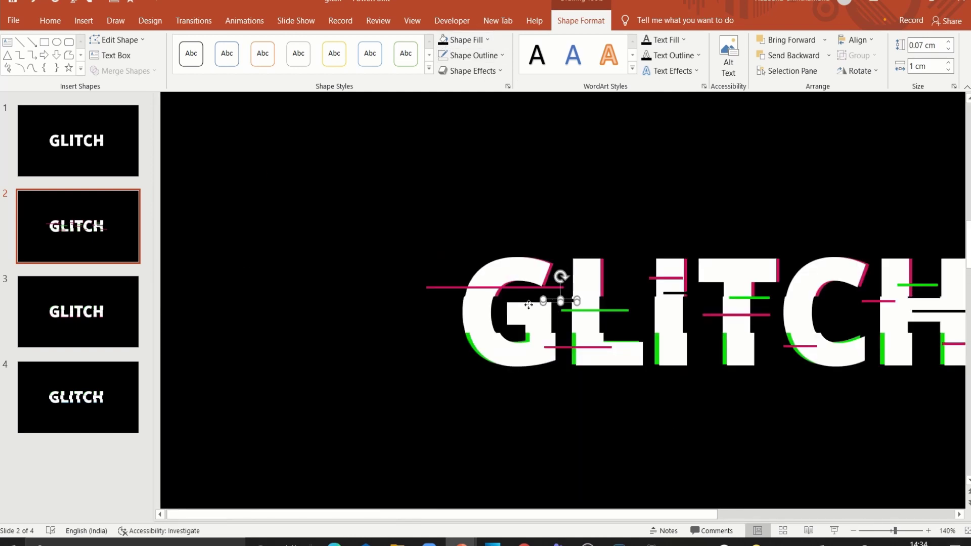
{"action": "mouse_move", "coordinate": [529, 304]}
{"action": "left_mouse_down"}
{"action": "mouse_move", "coordinate": [471, 353]}
{"action": "mouse_move", "coordinate": [486, 353]}
{"action": "left_mouse_up"}
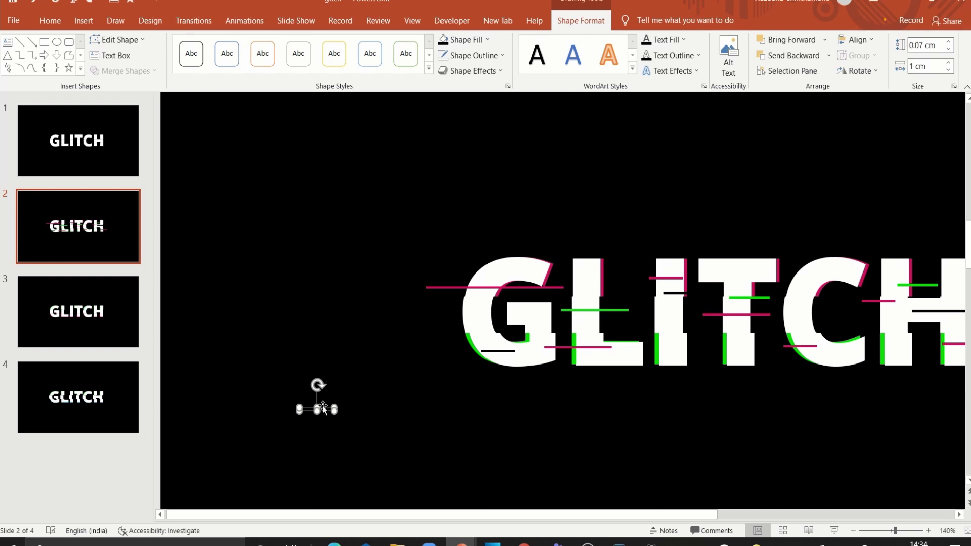
{"action": "left_click_drag", "start_coordinate": [323, 408], "coordinate": [534, 262]}
{"action": "left_click", "coordinate": [853, 531]}
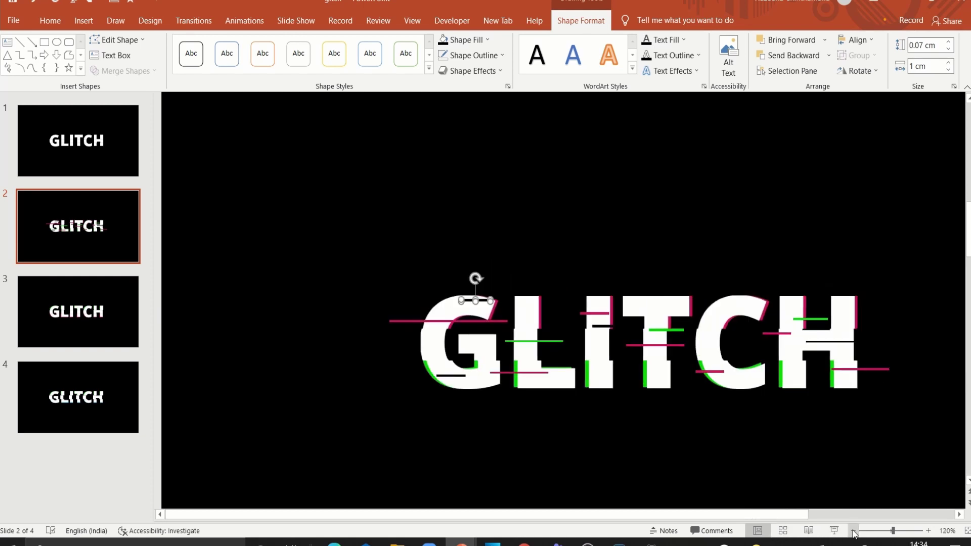
{"action": "left_click", "coordinate": [854, 531]}
{"action": "left_click", "coordinate": [853, 530]}
{"action": "left_click", "coordinate": [379, 296]}
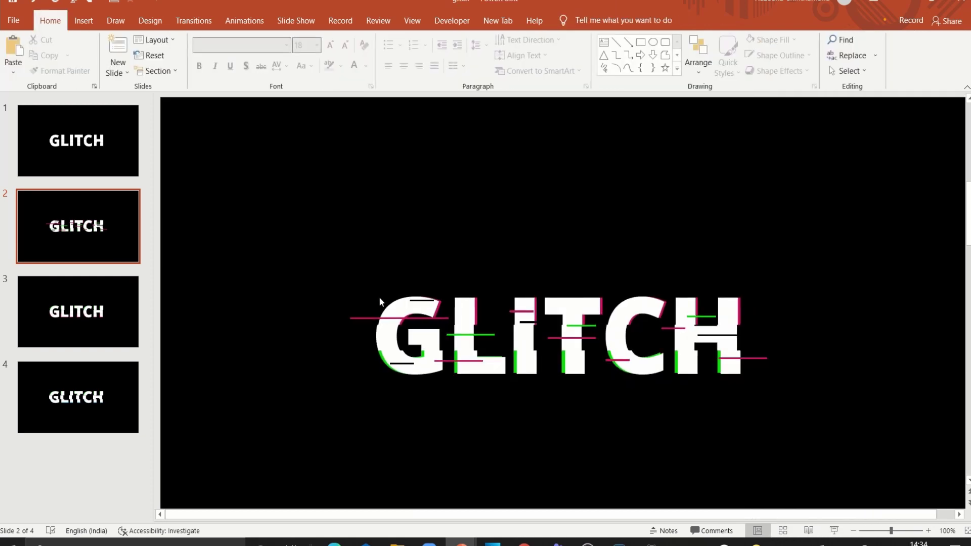
Step: Select the five glitch lines on slide 2 and group them
{"action": "left_click", "coordinate": [427, 298]}
{"action": "left_click", "coordinate": [353, 280]}
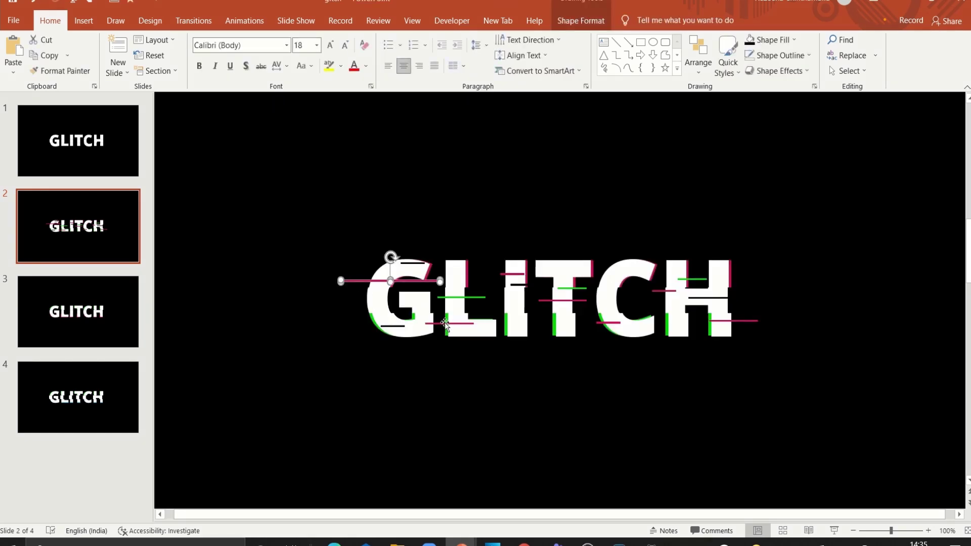
{"action": "left_click", "coordinate": [439, 324], "text": "shift"}
{"action": "left_click", "coordinate": [663, 290], "text": "shift"}
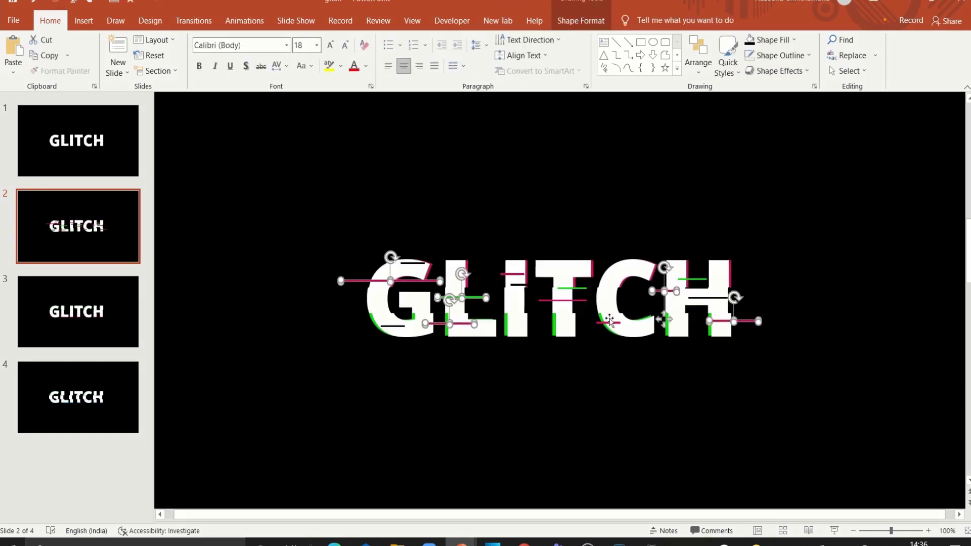
{"action": "left_click", "coordinate": [610, 322], "text": "shift"}
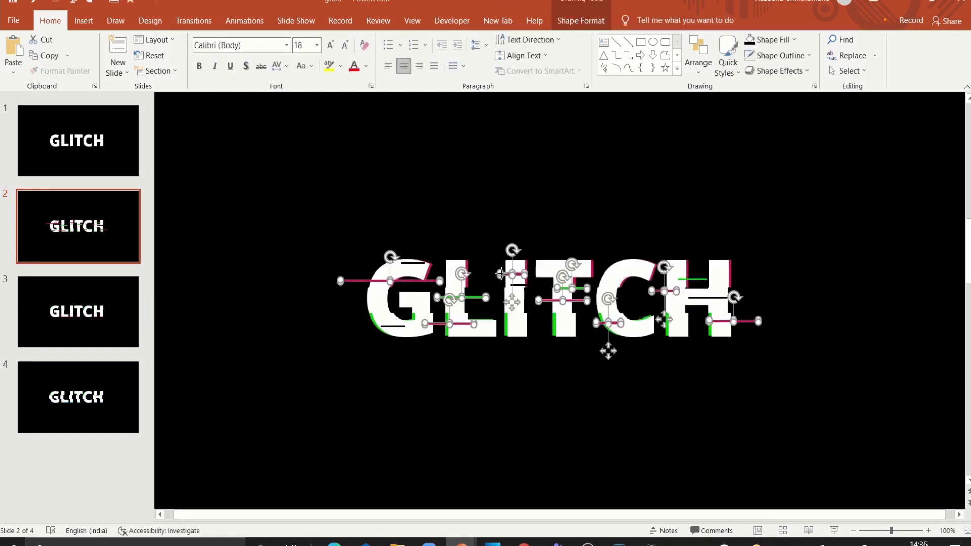
{"action": "right_click", "coordinate": [499, 273]}
{"action": "left_click", "coordinate": [621, 356]}
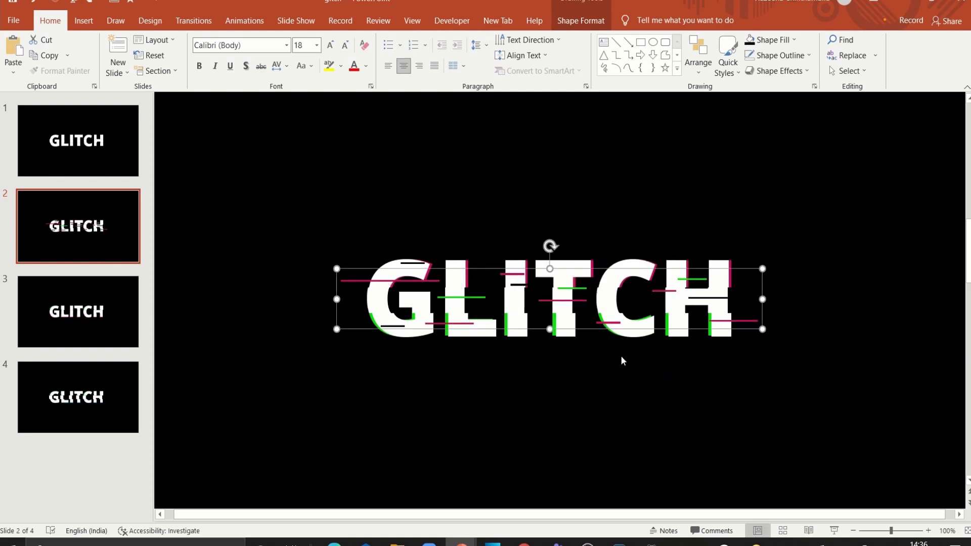
Step: Paste a copy of the line group onto slide 3, flip it vertically, and reposition it over the text
{"action": "right_click", "coordinate": [591, 330]}
{"action": "left_click", "coordinate": [617, 135]}
{"action": "left_click", "coordinate": [99, 288]}
{"action": "right_click", "coordinate": [246, 269]}
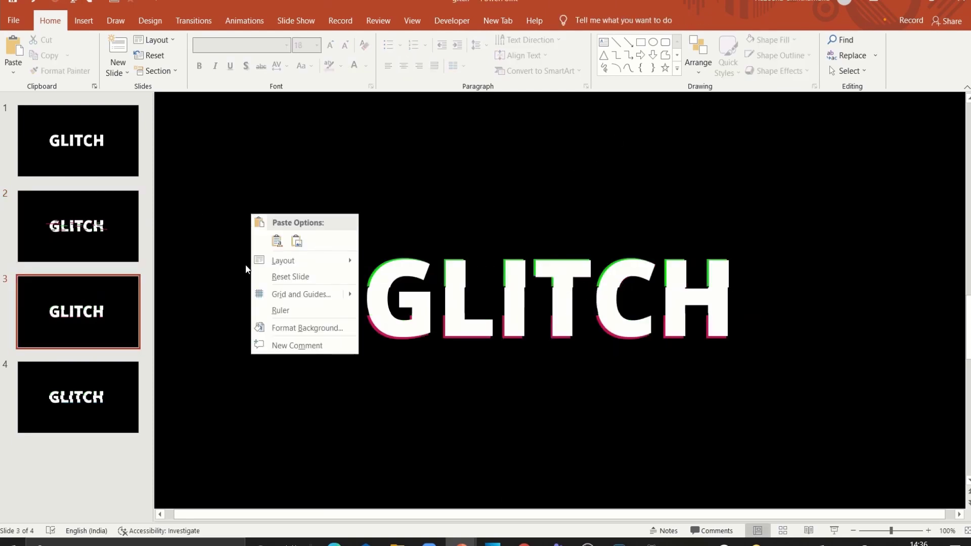
{"action": "left_click", "coordinate": [277, 243]}
{"action": "left_click", "coordinate": [571, 21]}
{"action": "left_click", "coordinate": [857, 71]}
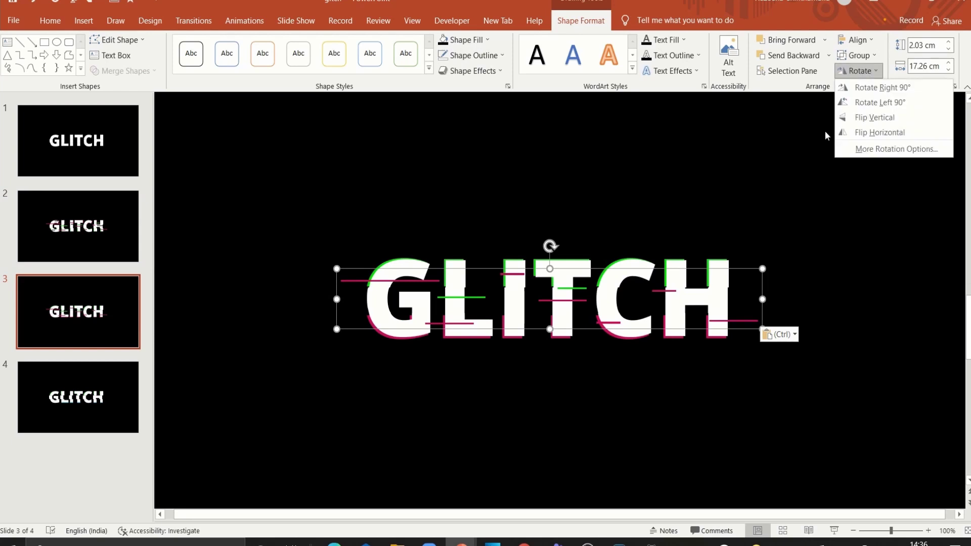
{"action": "left_click", "coordinate": [856, 124]}
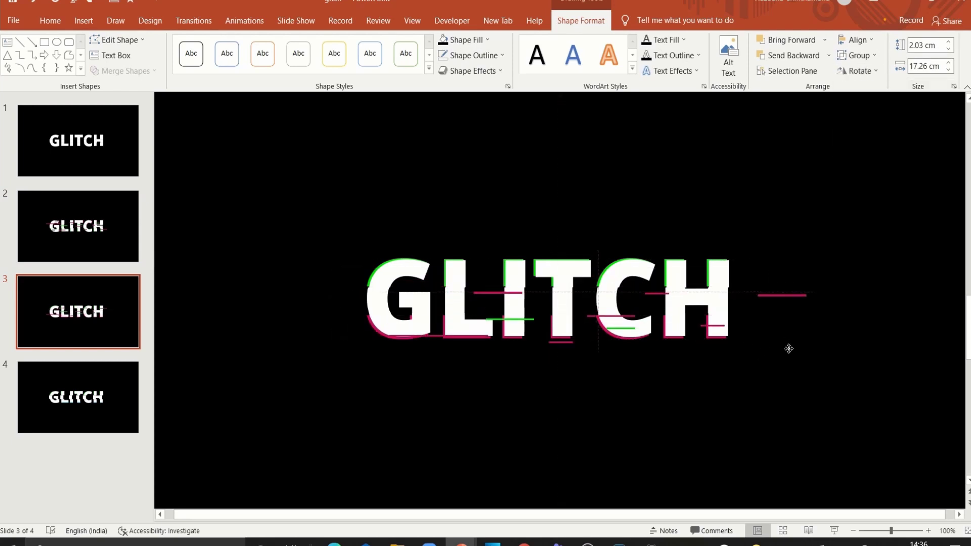
{"action": "mouse_move", "coordinate": [740, 329]}
{"action": "left_mouse_down"}
{"action": "mouse_move", "coordinate": [778, 356]}
{"action": "mouse_move", "coordinate": [711, 309]}
{"action": "mouse_move", "coordinate": [628, 317]}
{"action": "left_mouse_up"}
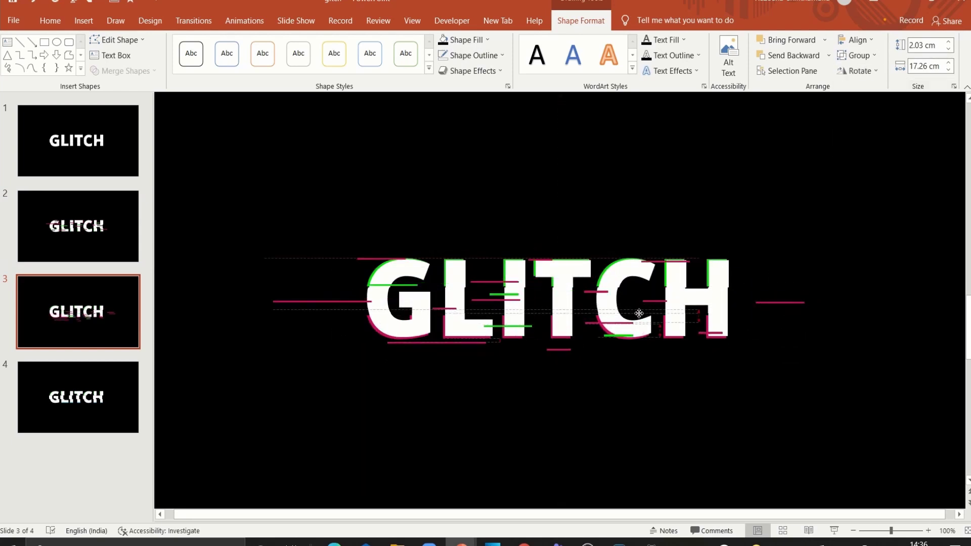
Step: Paste another copy of the line group onto slide 4 and move it down over GLITCH
{"action": "left_click", "coordinate": [117, 405]}
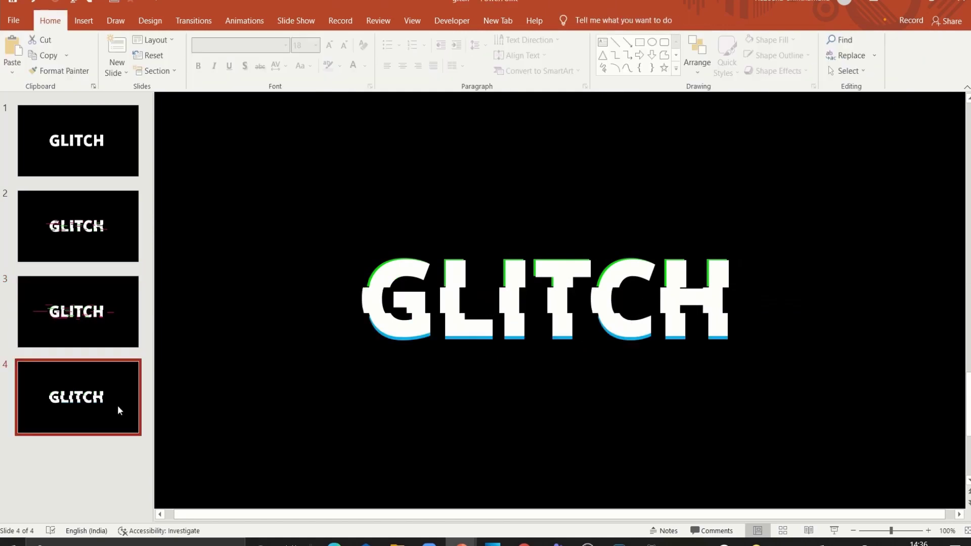
{"action": "right_click", "coordinate": [286, 265]}
{"action": "left_click", "coordinate": [313, 291]}
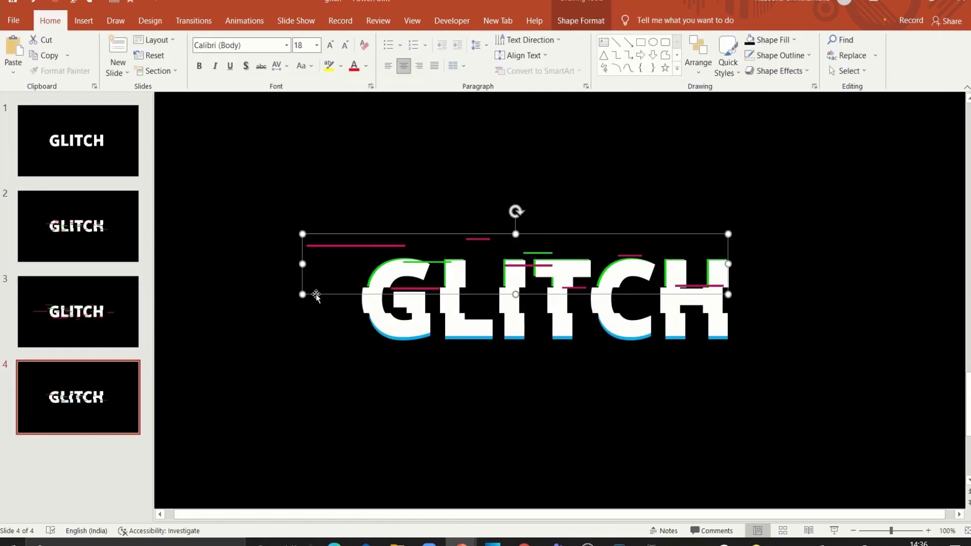
{"action": "left_click_drag", "start_coordinate": [349, 321], "coordinate": [370, 365]}
{"action": "left_click", "coordinate": [286, 378]}
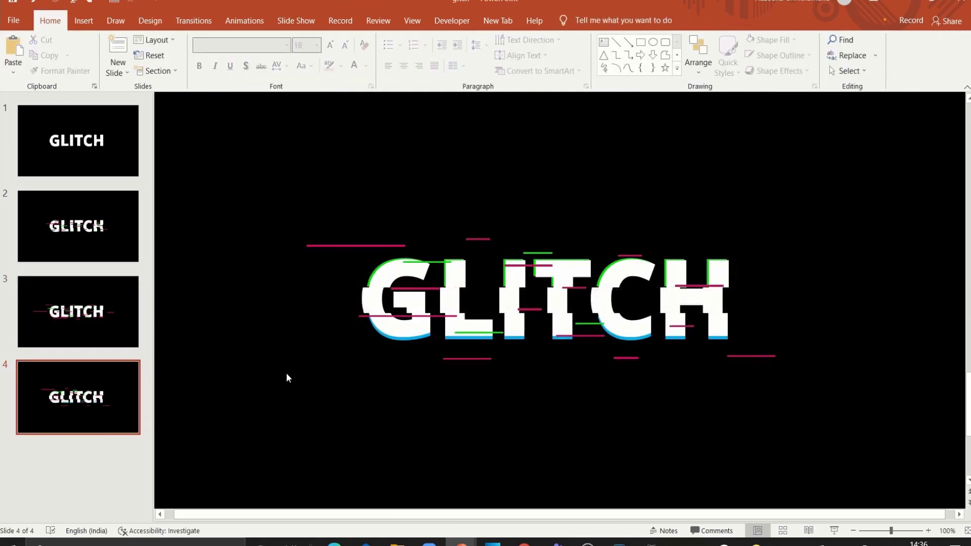
Step: Select slides 1 through 4 in the thumbnail pane
{"action": "left_click", "coordinate": [86, 163]}
{"action": "left_click", "coordinate": [76, 228], "text": "shift"}
{"action": "left_click", "coordinate": [76, 392], "text": "shift"}
Step: Duplicate the four slides twice so the deck holds 12 slides
{"action": "right_click", "coordinate": [77, 392]}
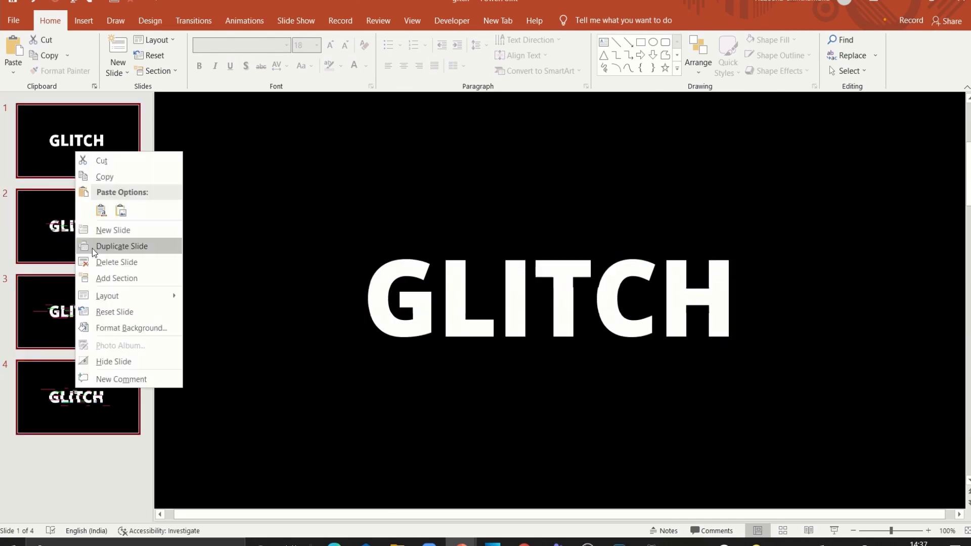
{"action": "left_click", "coordinate": [92, 248]}
{"action": "right_click", "coordinate": [84, 468]}
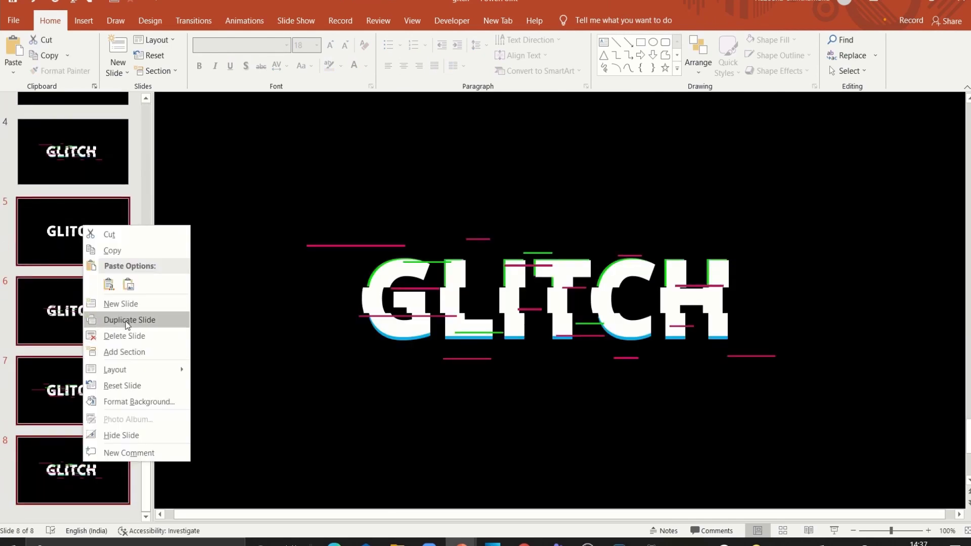
{"action": "left_click", "coordinate": [126, 320]}
Step: Set slide 1's transition duration to 00.01
{"action": "scroll", "coordinate": [156, 137], "scroll_direction": "up", "scroll_amount": 10}
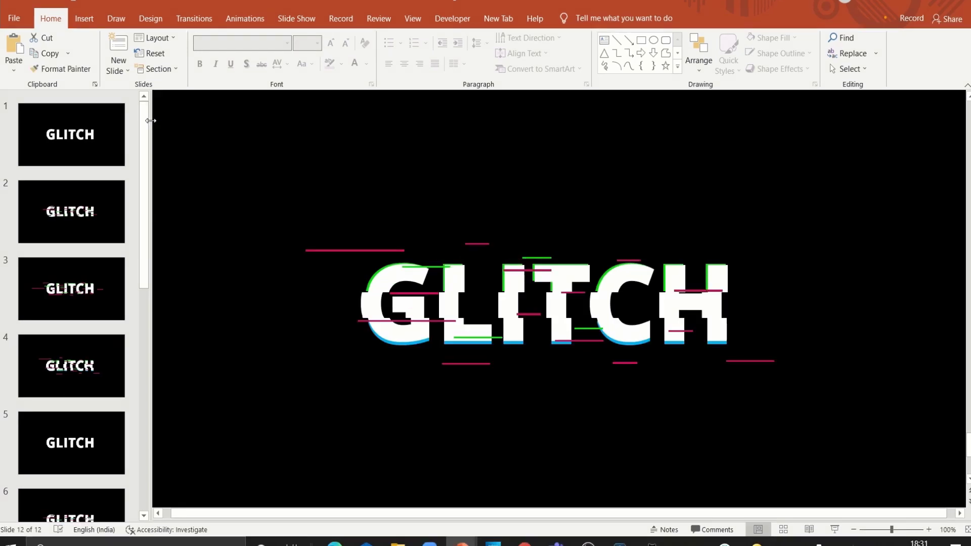
{"action": "key", "text": "Home"}
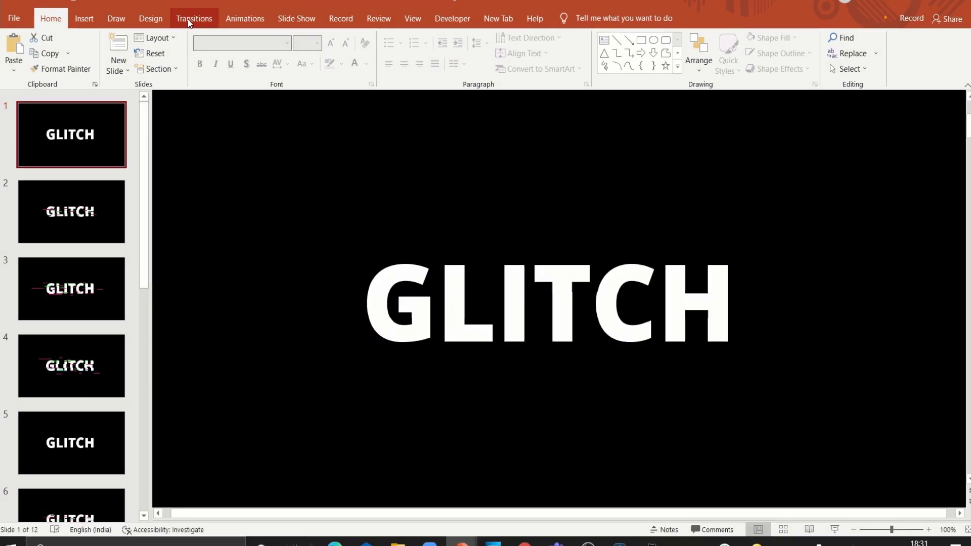
{"action": "left_click", "coordinate": [190, 21]}
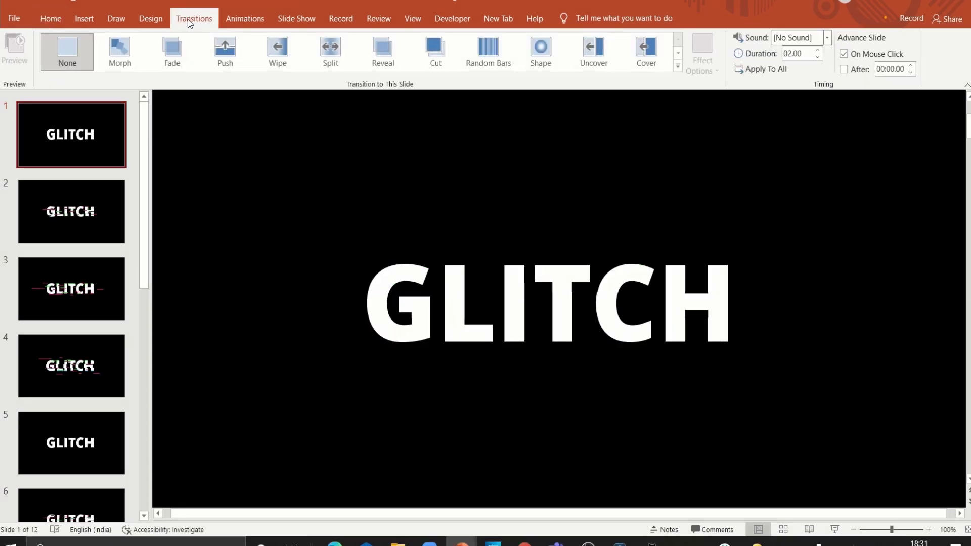
{"action": "triple_click", "coordinate": [818, 57]}
{"action": "left_click", "coordinate": [843, 54]}
Step: Run the 12-slide GLITCH slideshow from the beginning in full screen
{"action": "left_click", "coordinate": [74, 2]}
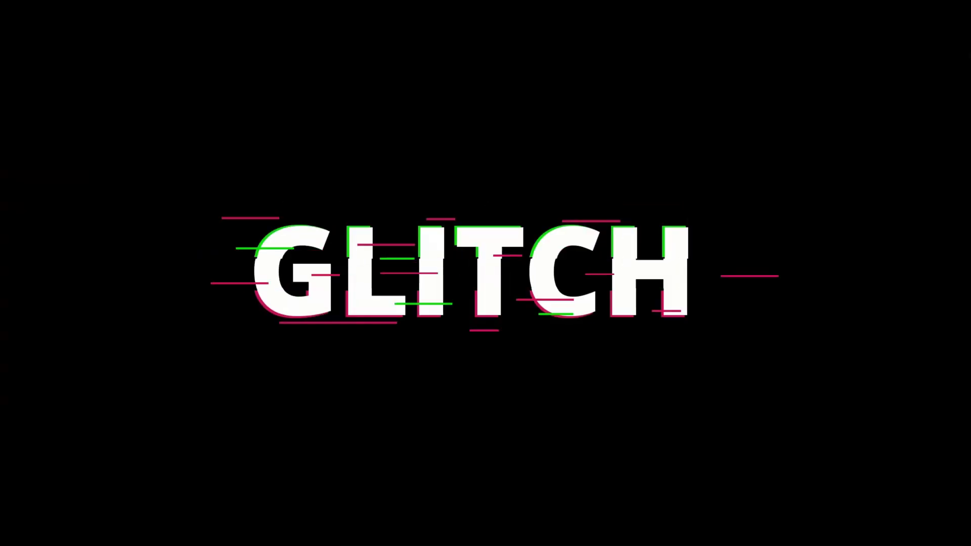